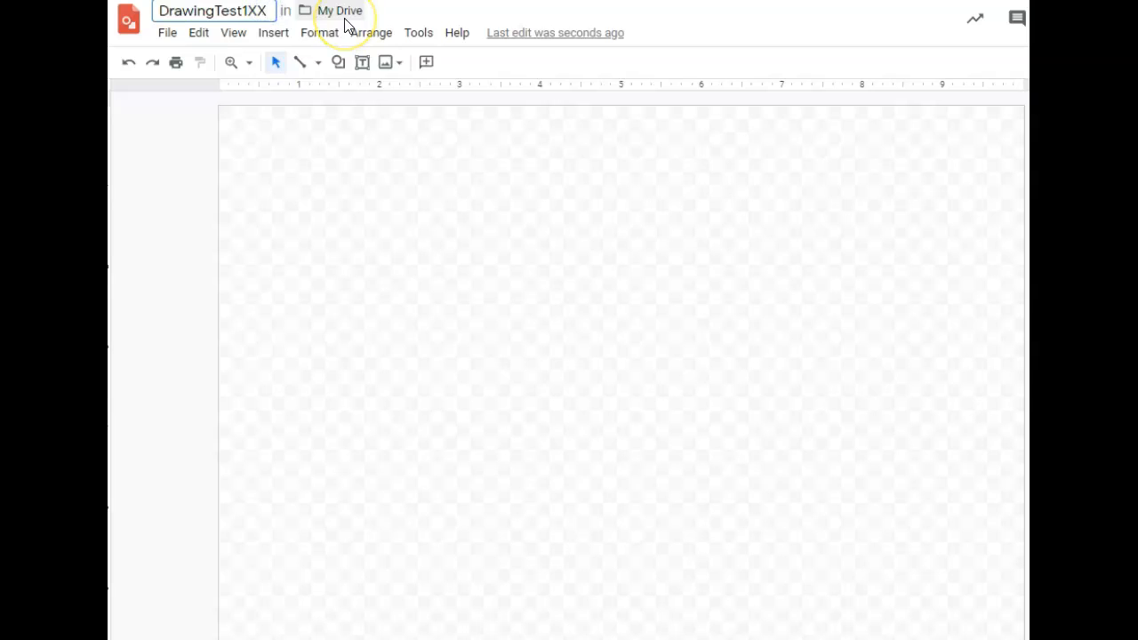
Rename the drawing DrawingTest1JS by replacing the XX at the end of its title
key("BackSpace")
key("BackSpace")
type("JS")
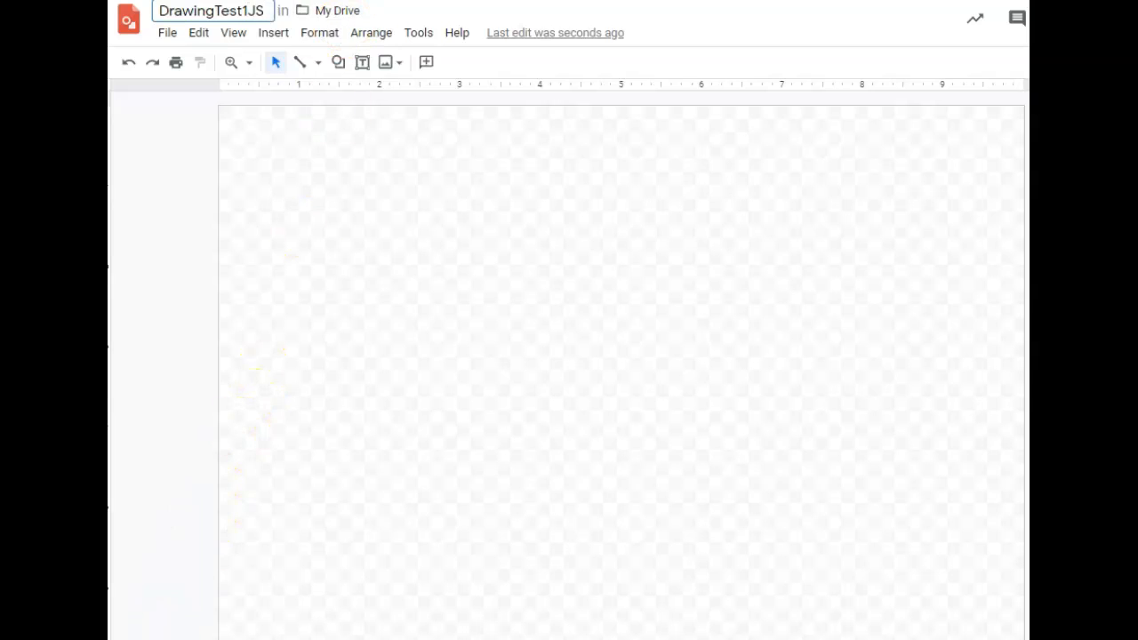
left_click(208, 522)
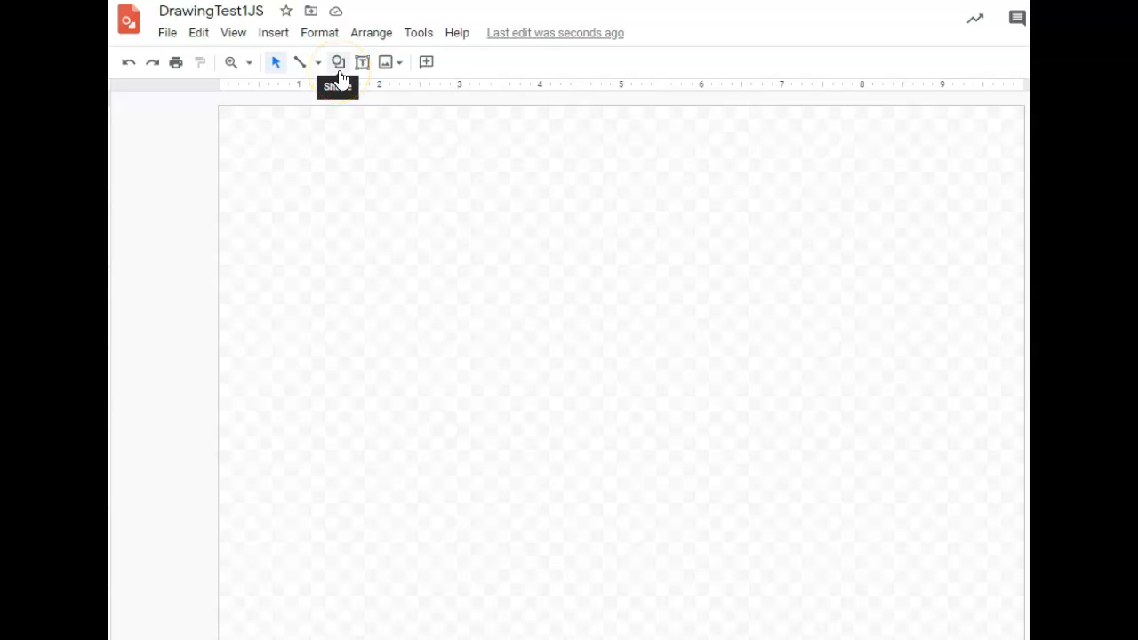
Draw a rectangle about 3.1 inches wide and 2.7 inches high near the canvas's upper-left corner
left_click(341, 76)
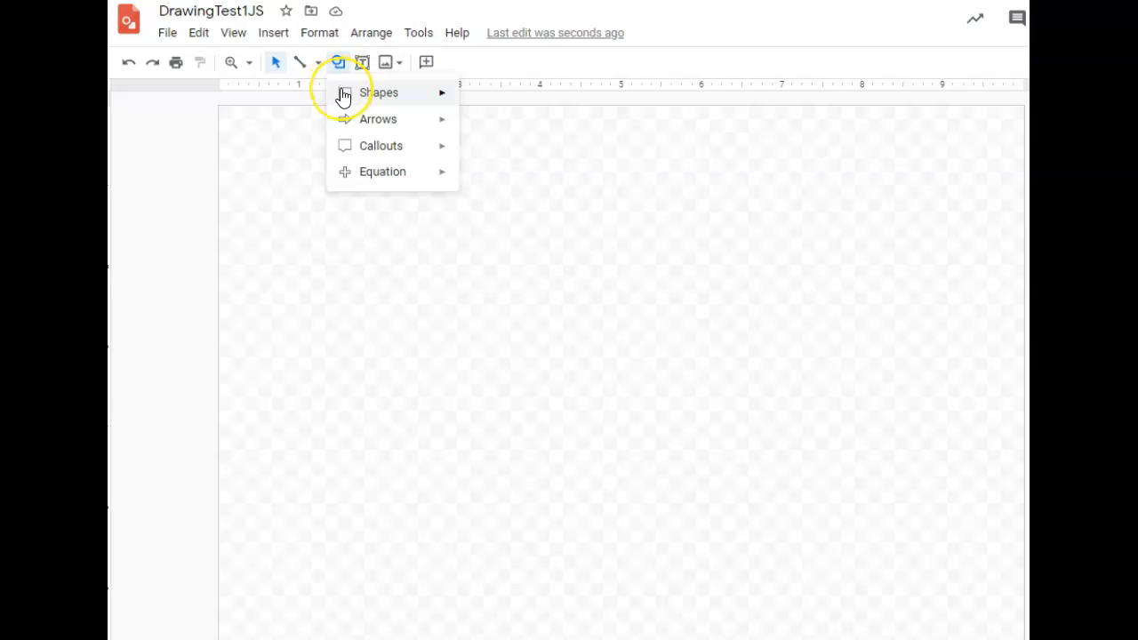
mouse_move(343, 96)
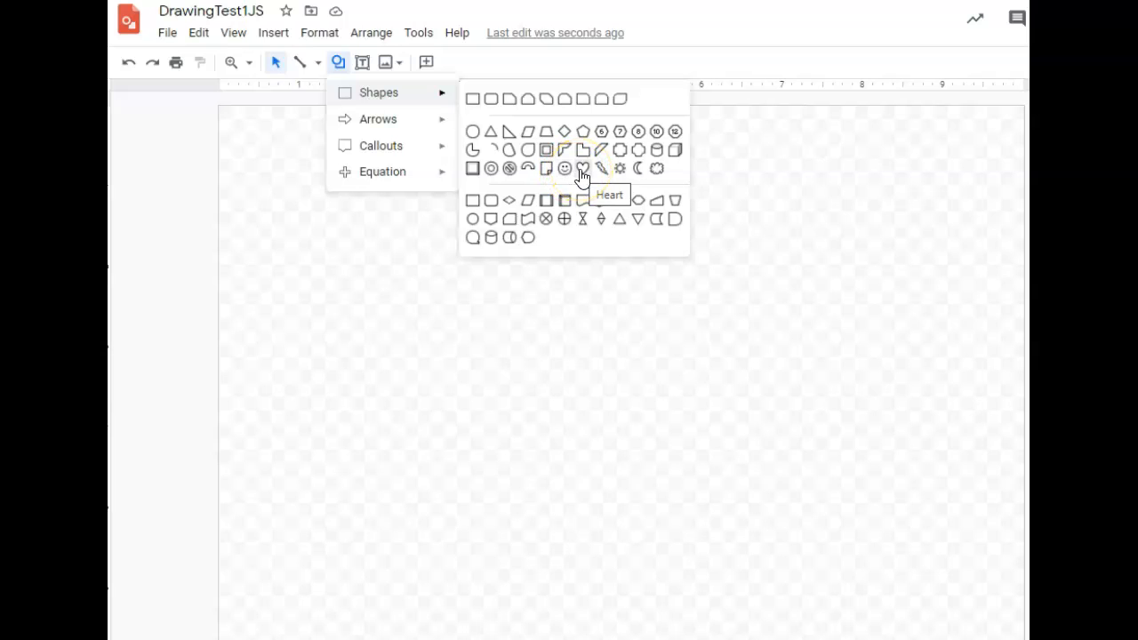
left_click(338, 64)
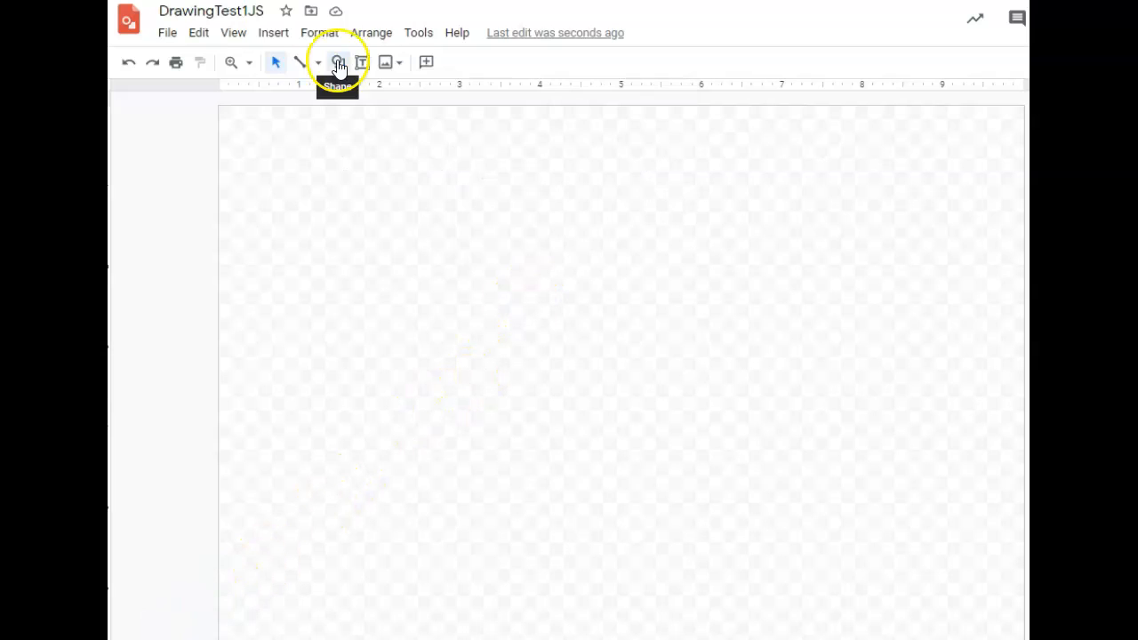
left_click(469, 102)
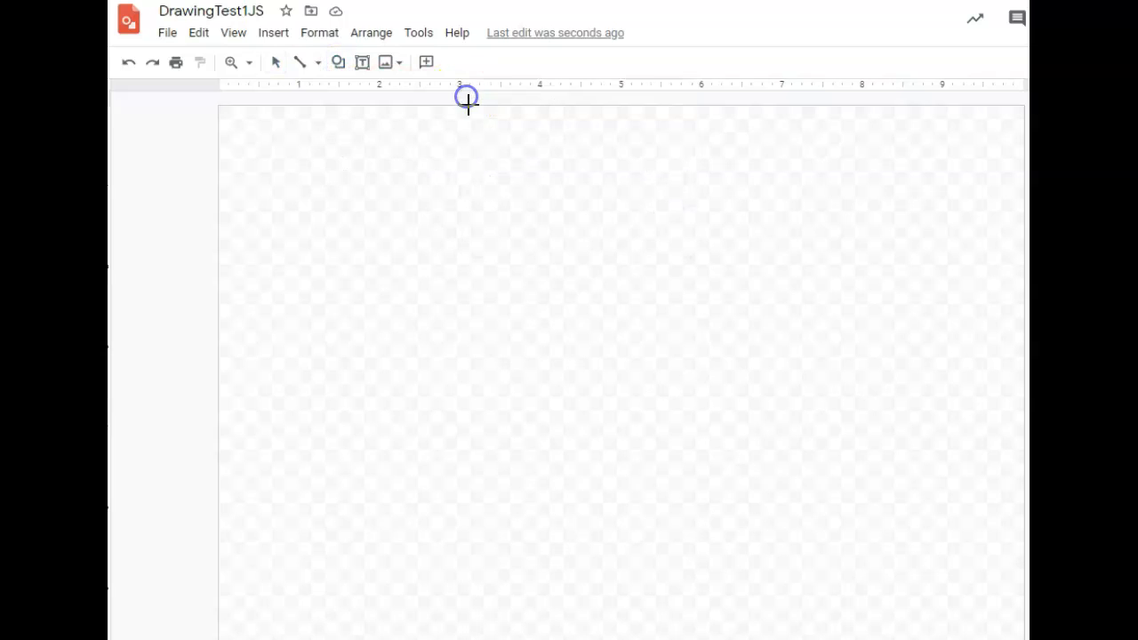
left_click_drag(310, 174, 563, 391)
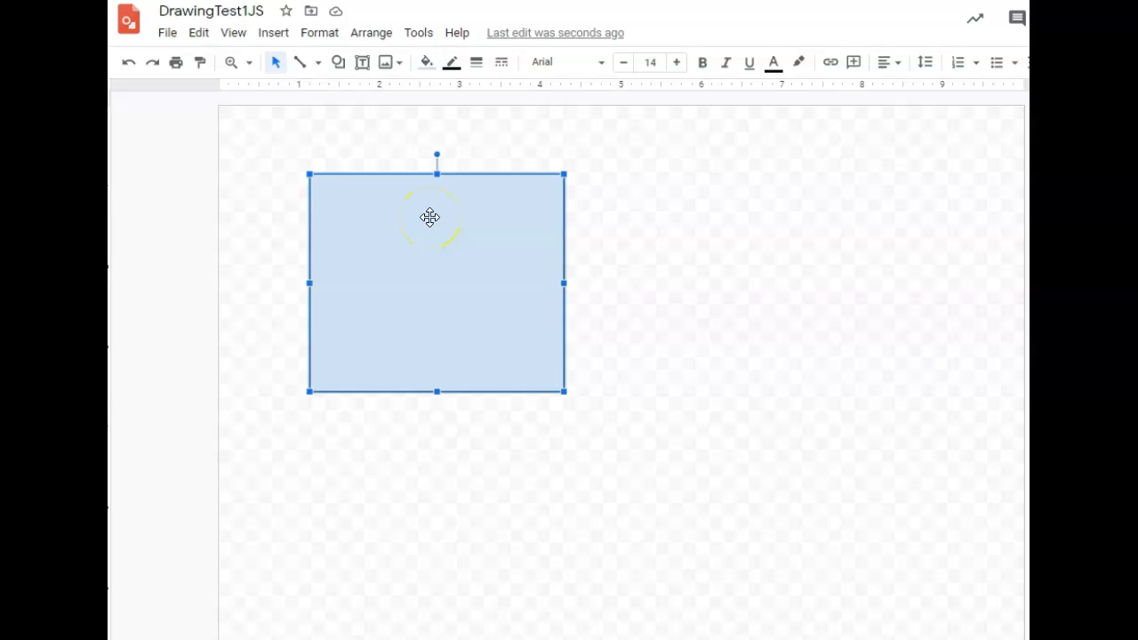
Fill the rectangle with solid orange and make its border blue
left_click(428, 71)
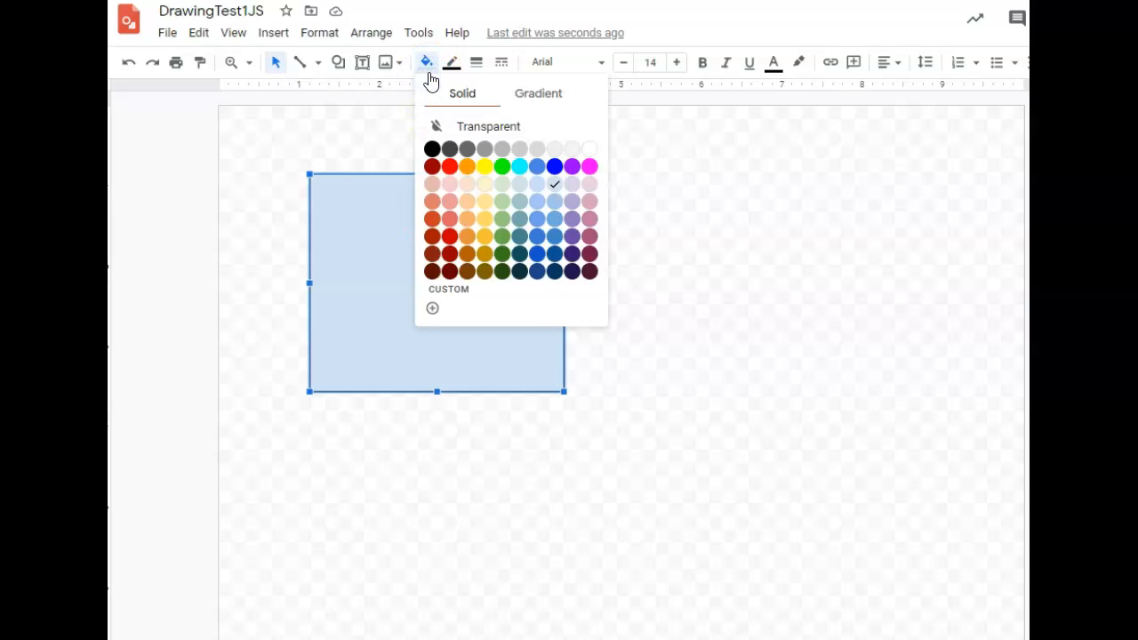
left_click(466, 167)
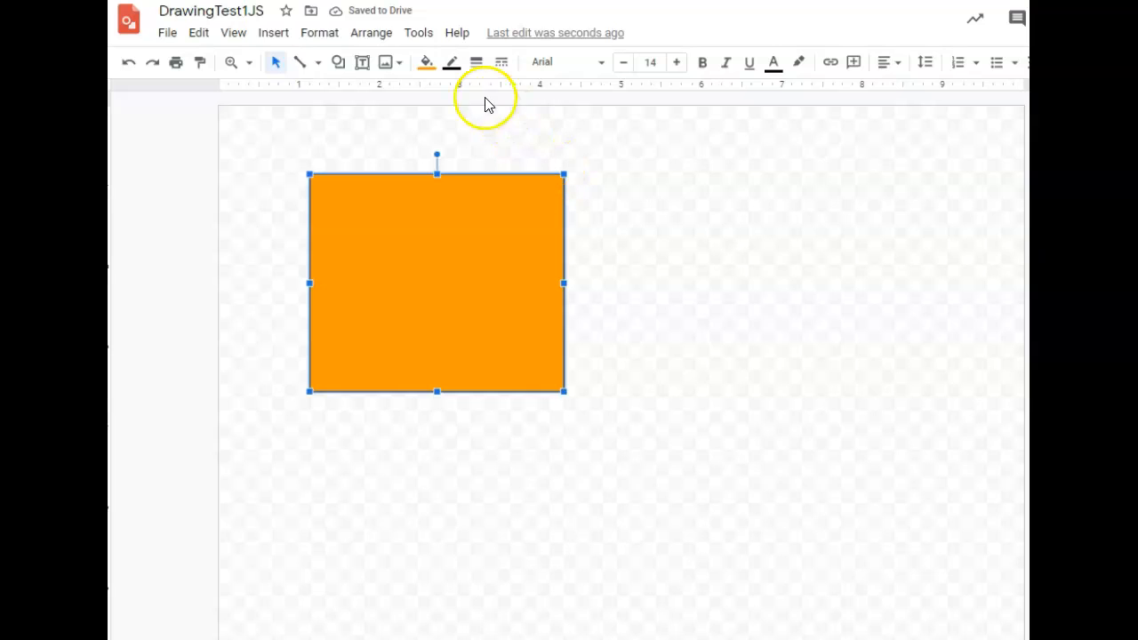
left_click(450, 64)
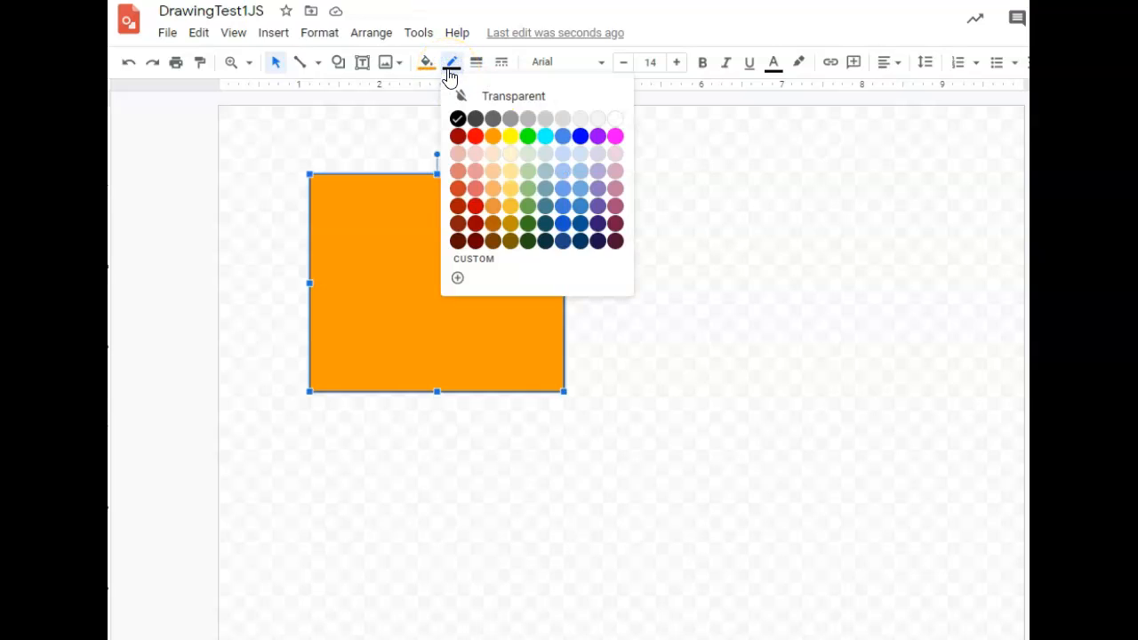
left_click(580, 135)
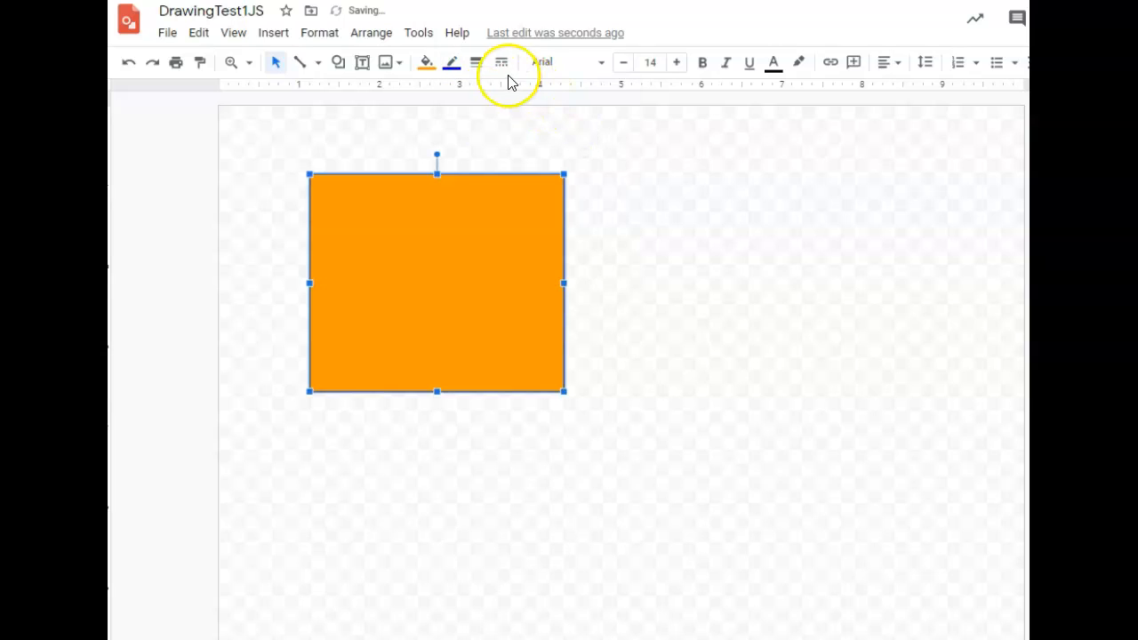
Set the rectangle's border weight to 8px and enlarge the rectangle to cover the whole canvas
left_click(474, 64)
left_click(495, 93)
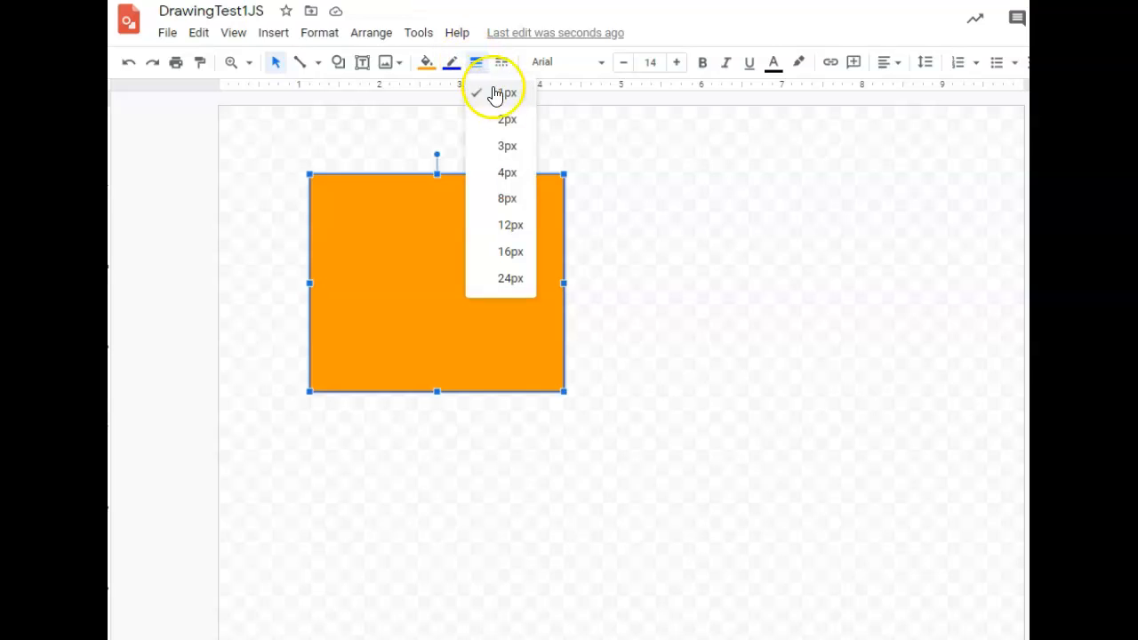
left_click(504, 198)
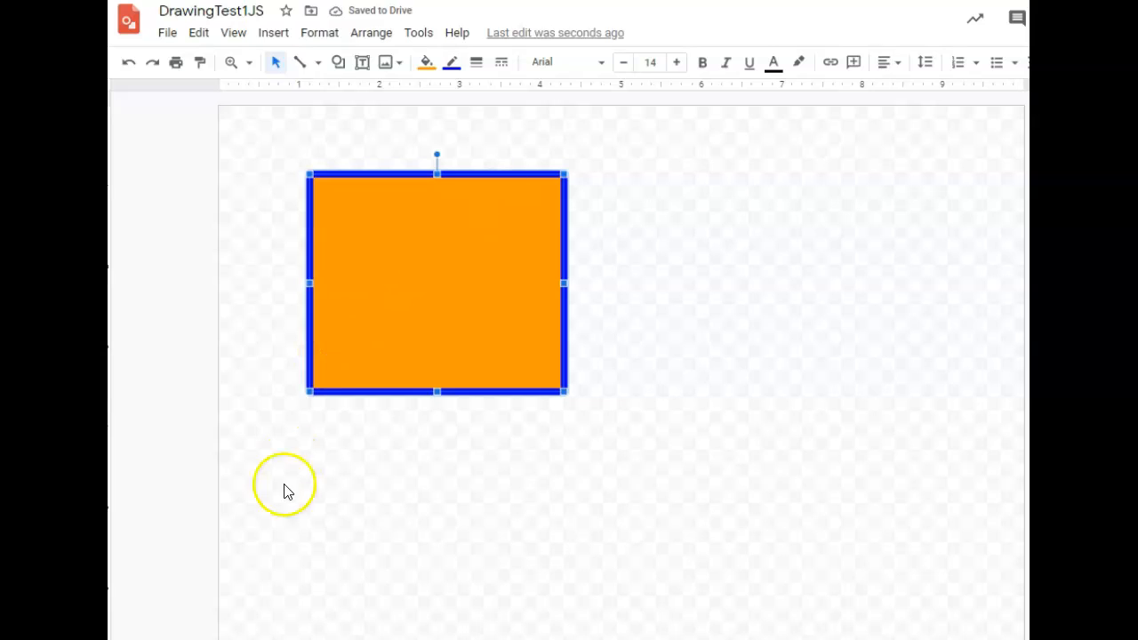
left_click_drag(386, 173, 296, 106)
left_click_drag(476, 324, 1023, 639)
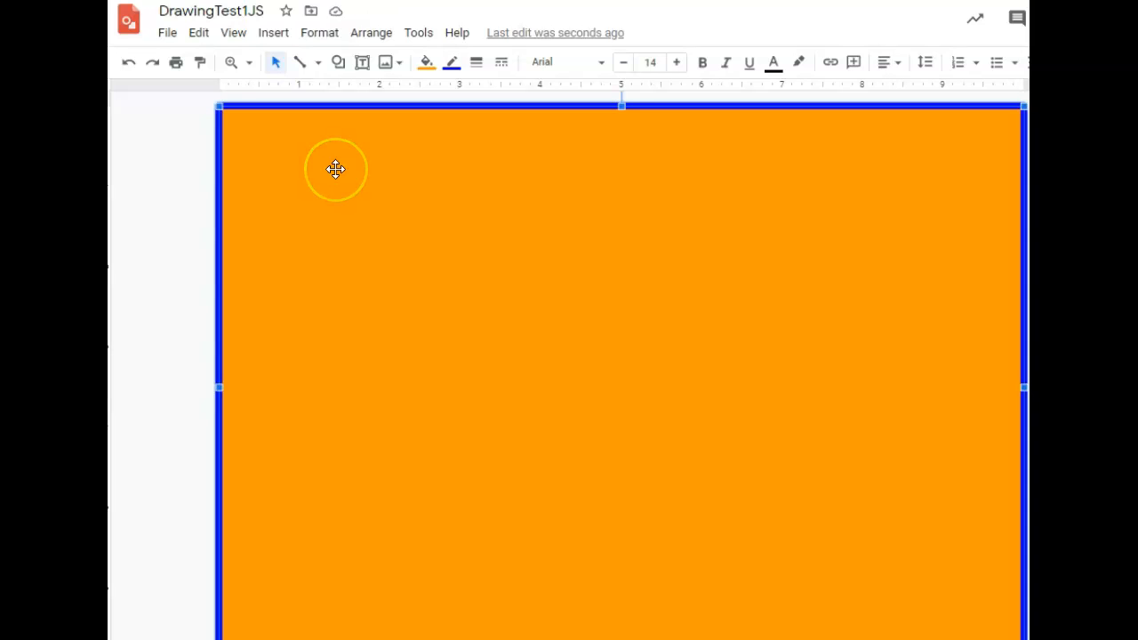
left_click(338, 62)
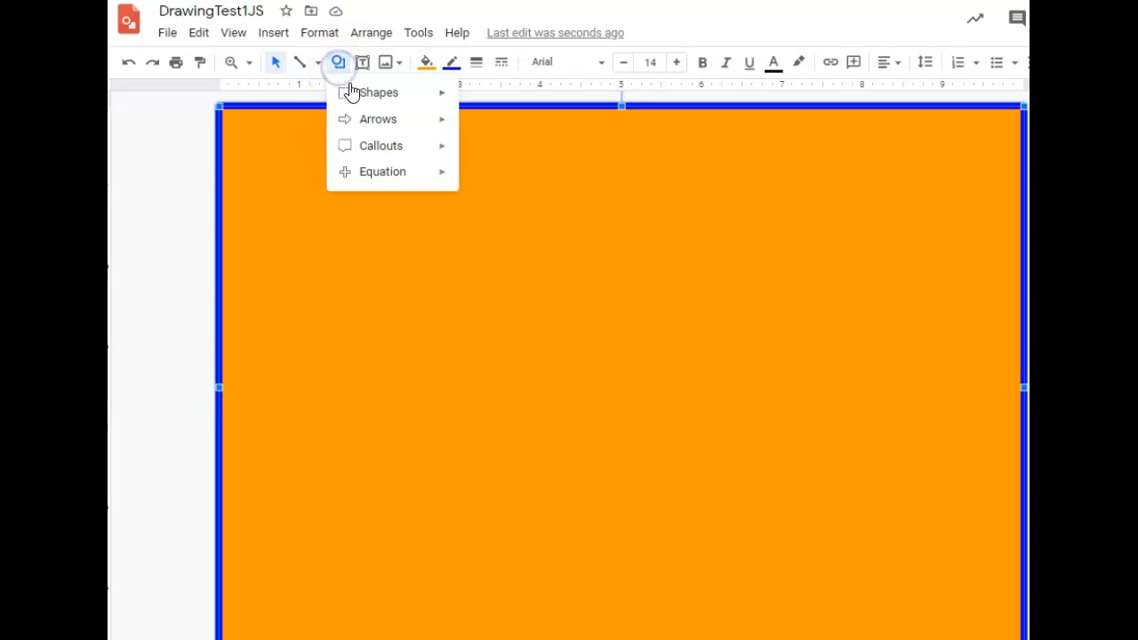
mouse_move(358, 95)
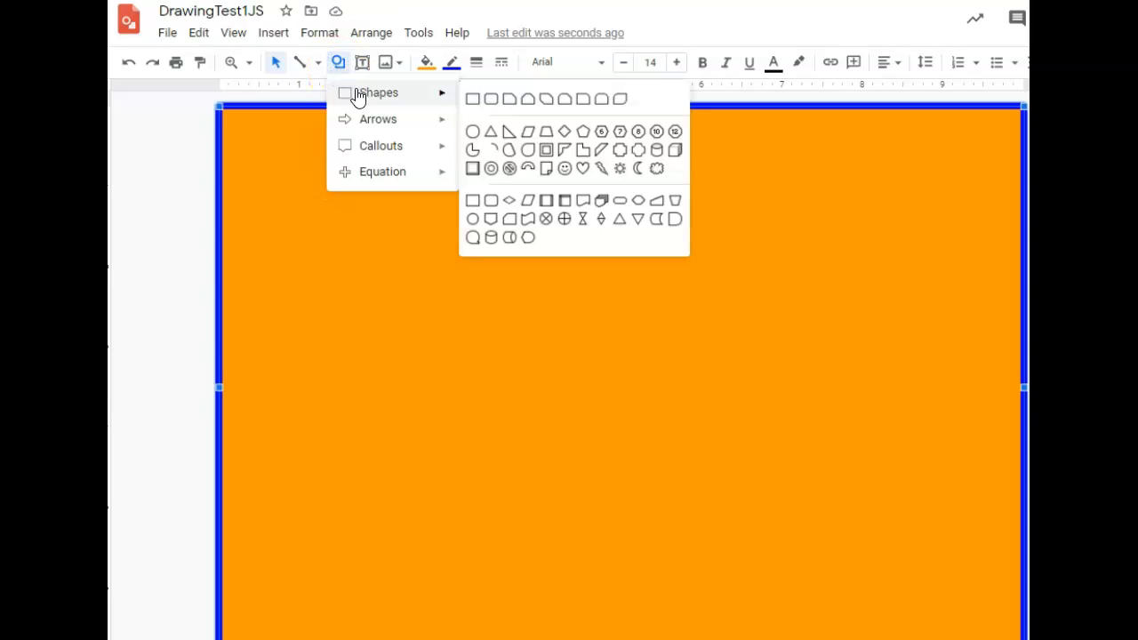
left_click(470, 132)
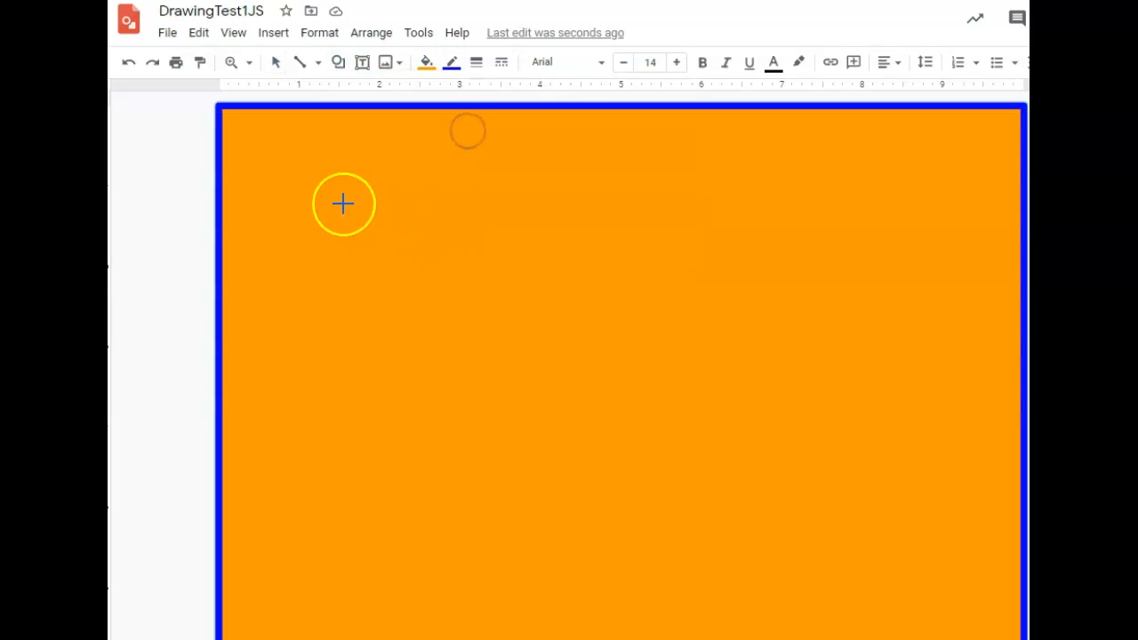
left_click_drag(343, 188, 522, 353)
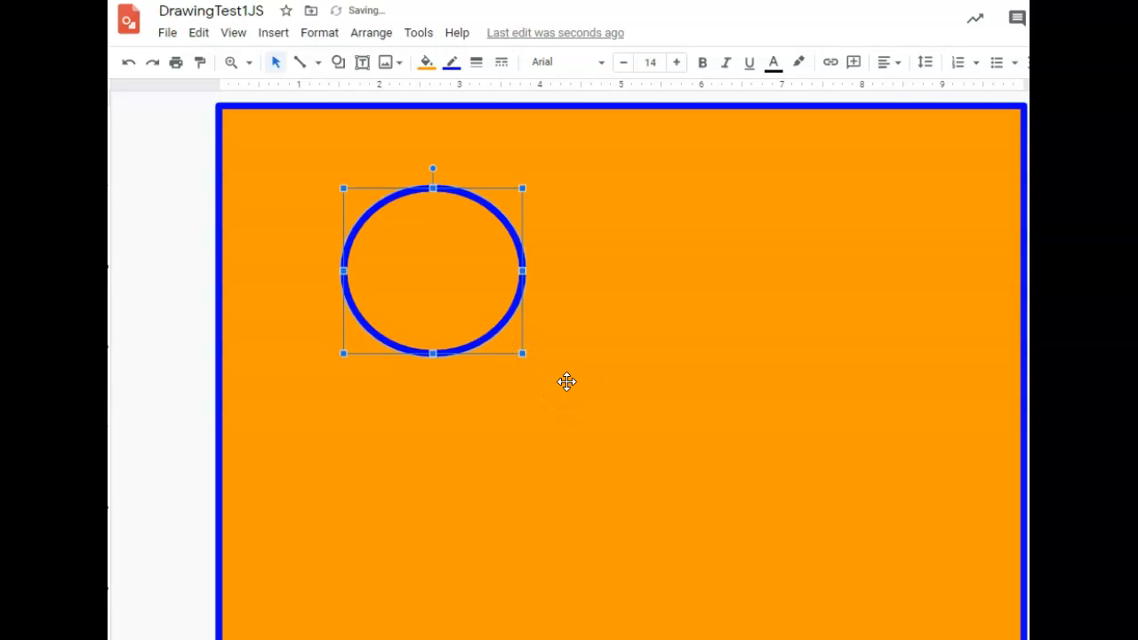
key("Delete")
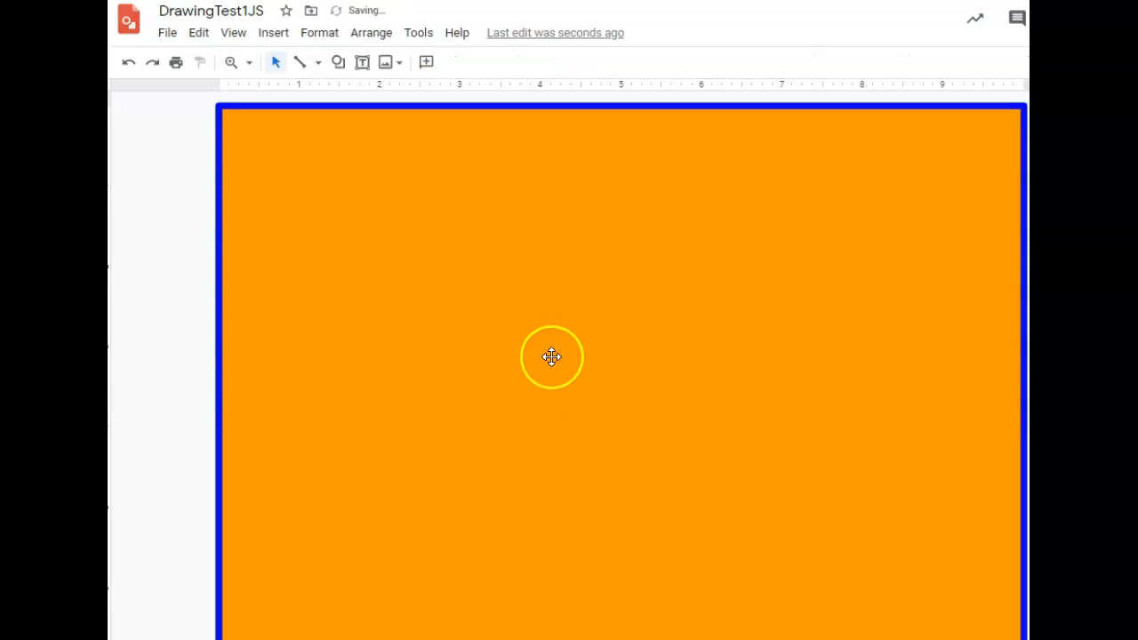
Draw a circle about 1.8 inches in diameter near the orange rectangle's upper-left corner, leaving it deselected
left_click(339, 62)
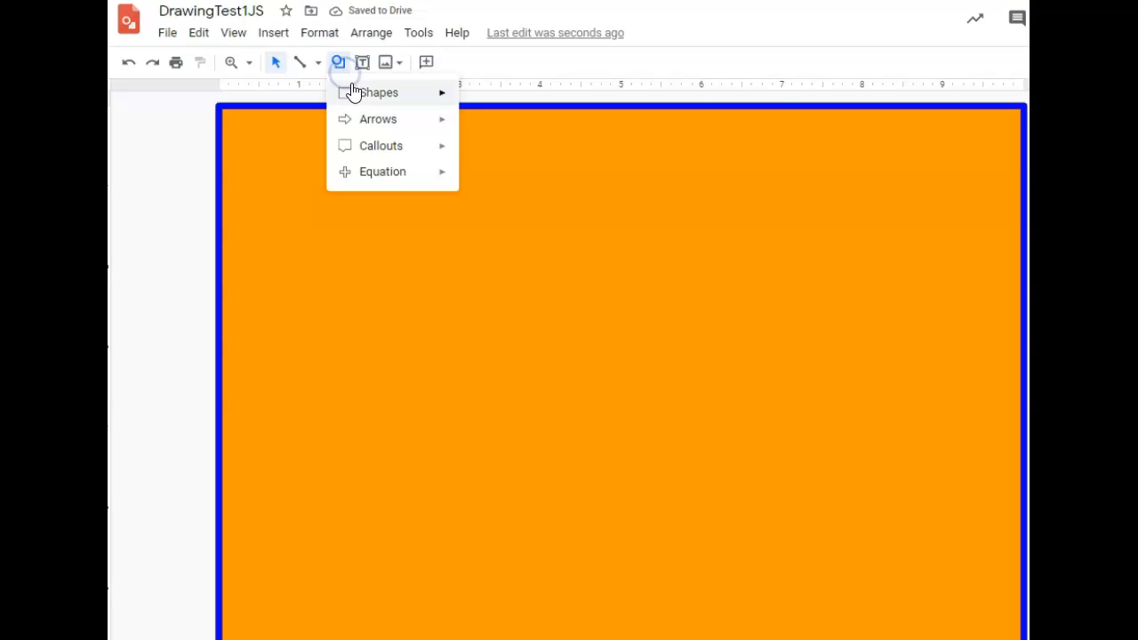
mouse_move(356, 93)
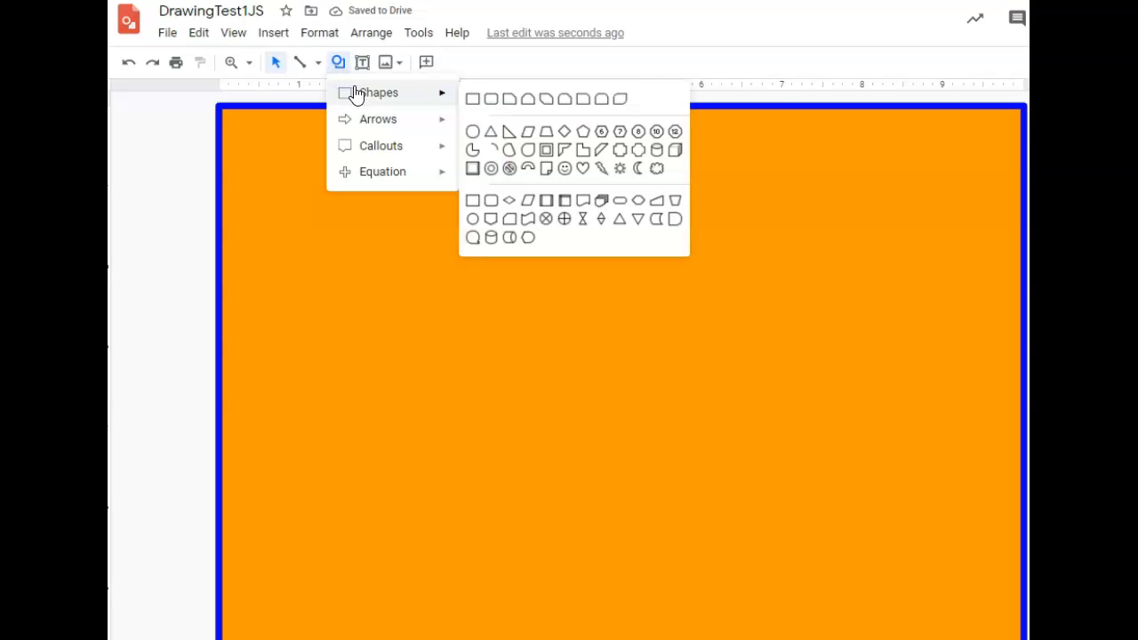
left_click(472, 131)
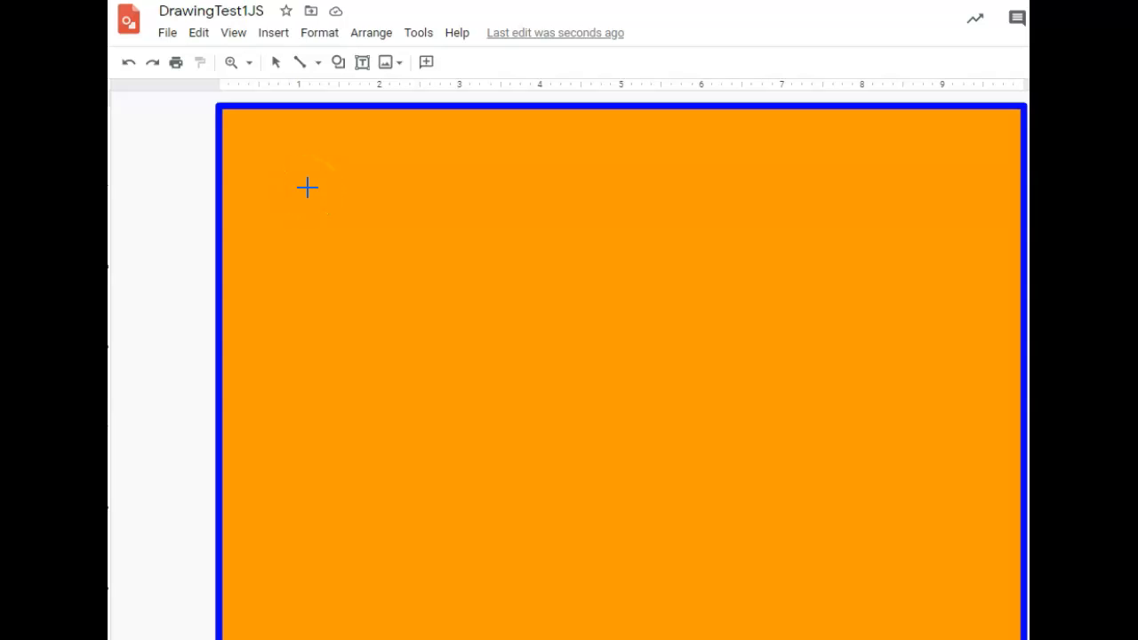
mouse_move(307, 187)
left_mouse_down()
mouse_move(459, 355)
mouse_move(387, 280)
mouse_move(457, 337)
mouse_move(425, 311)
mouse_move(445, 334)
left_mouse_up()
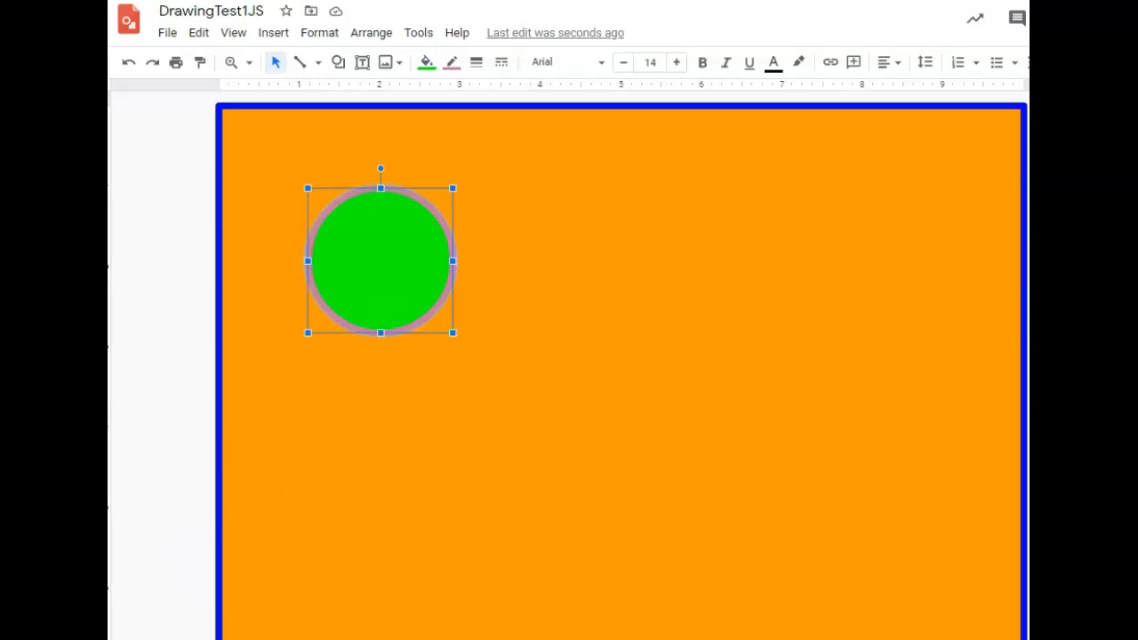
left_click(287, 158)
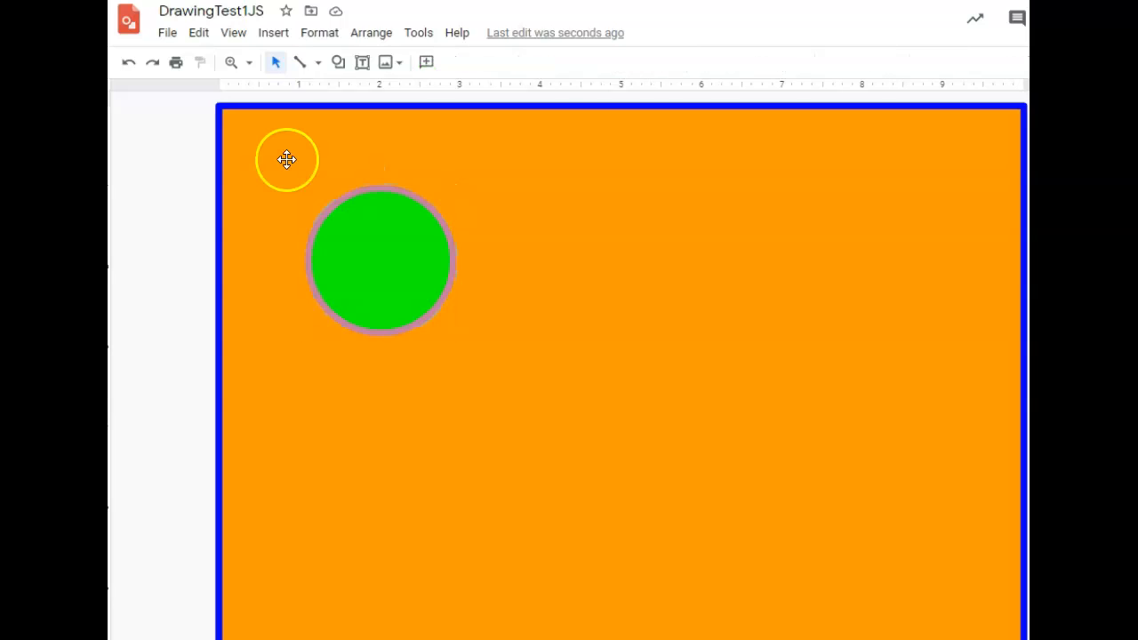
Set the green circle's border type to Double
left_click(329, 38)
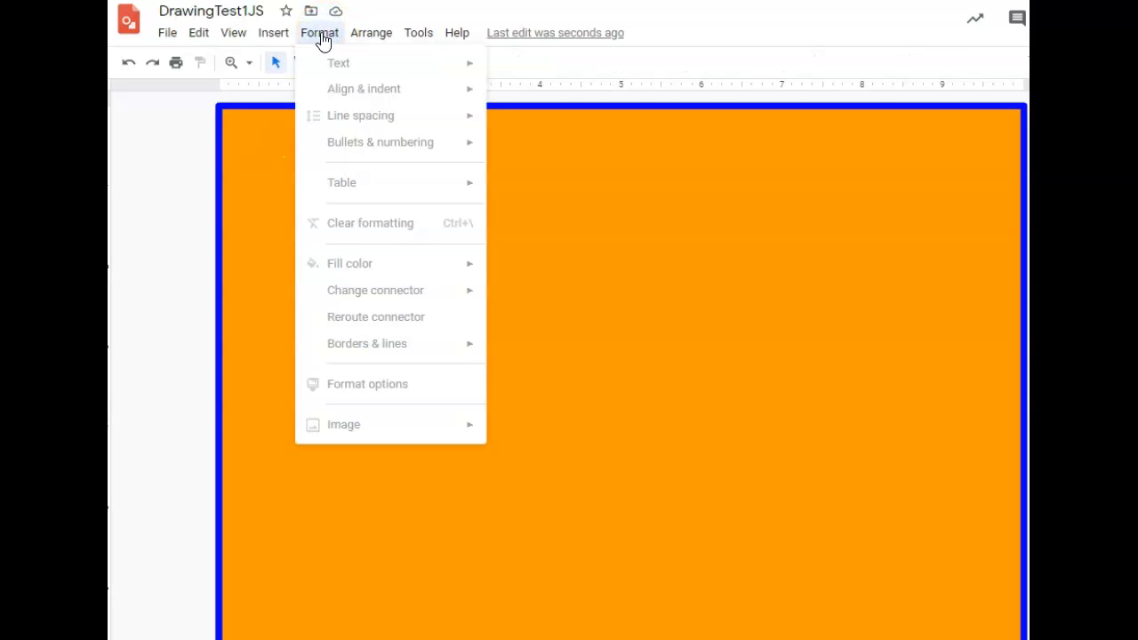
mouse_move(280, 45)
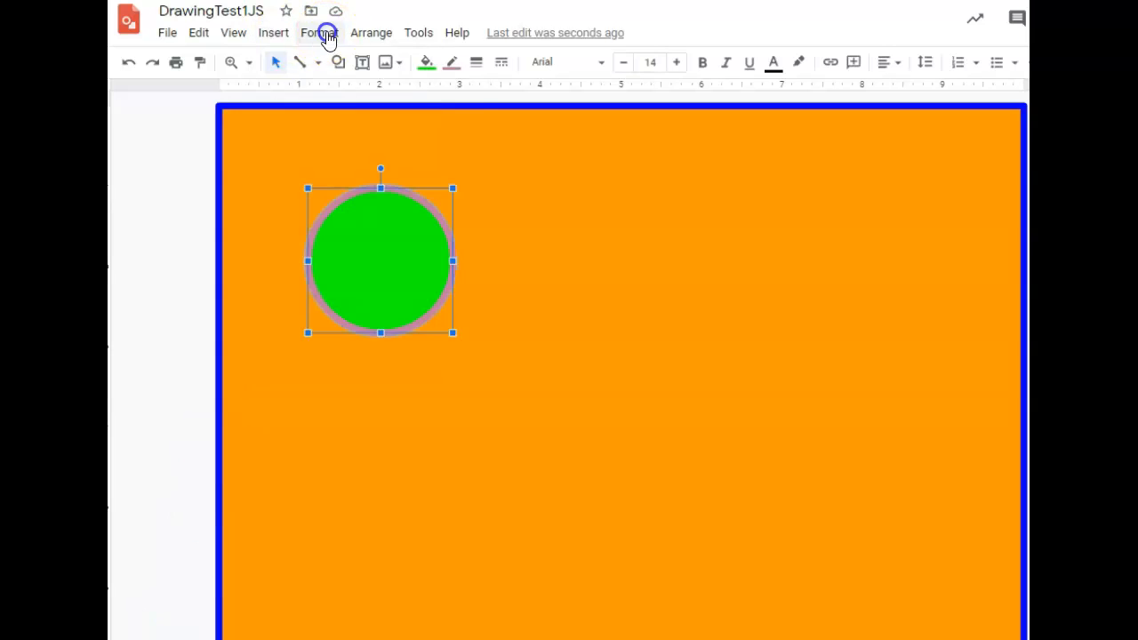
left_click(328, 38)
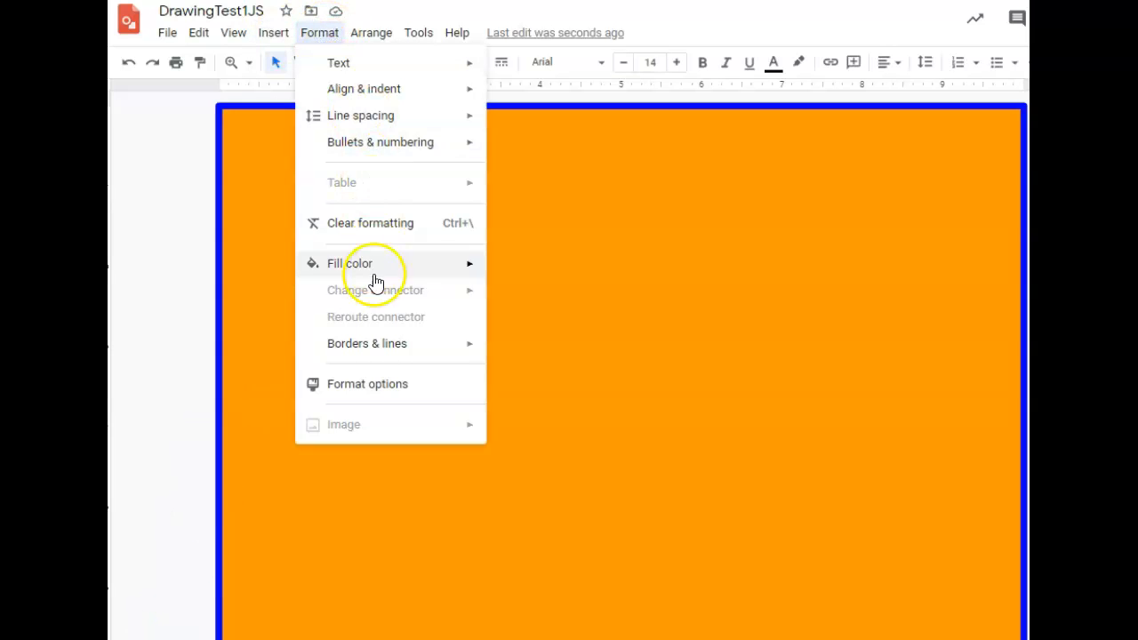
mouse_move(375, 352)
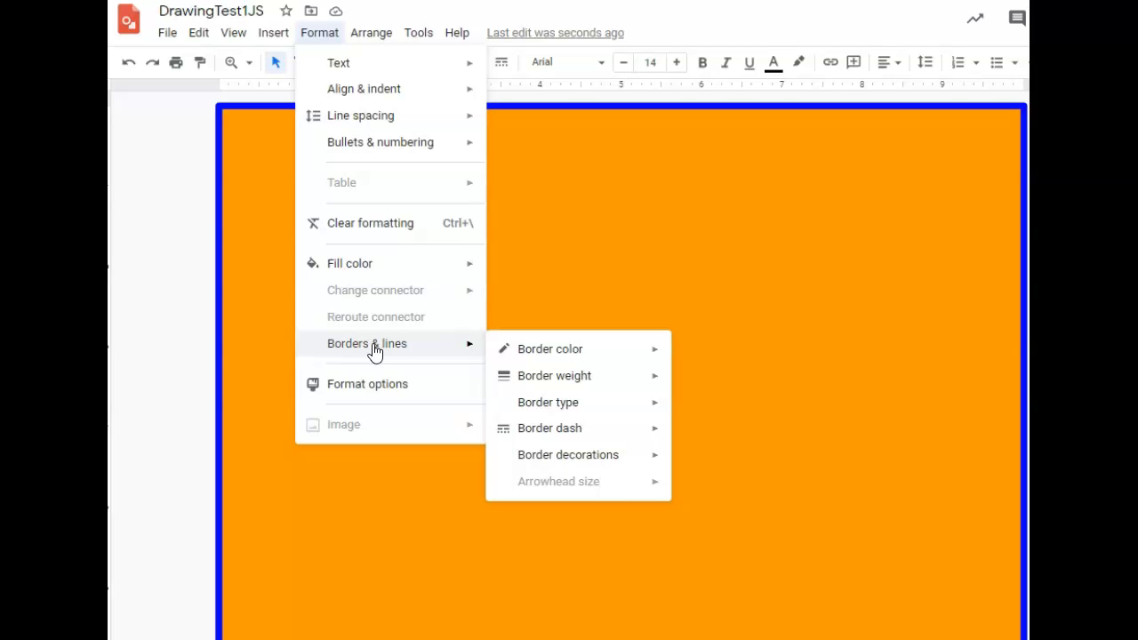
mouse_move(566, 409)
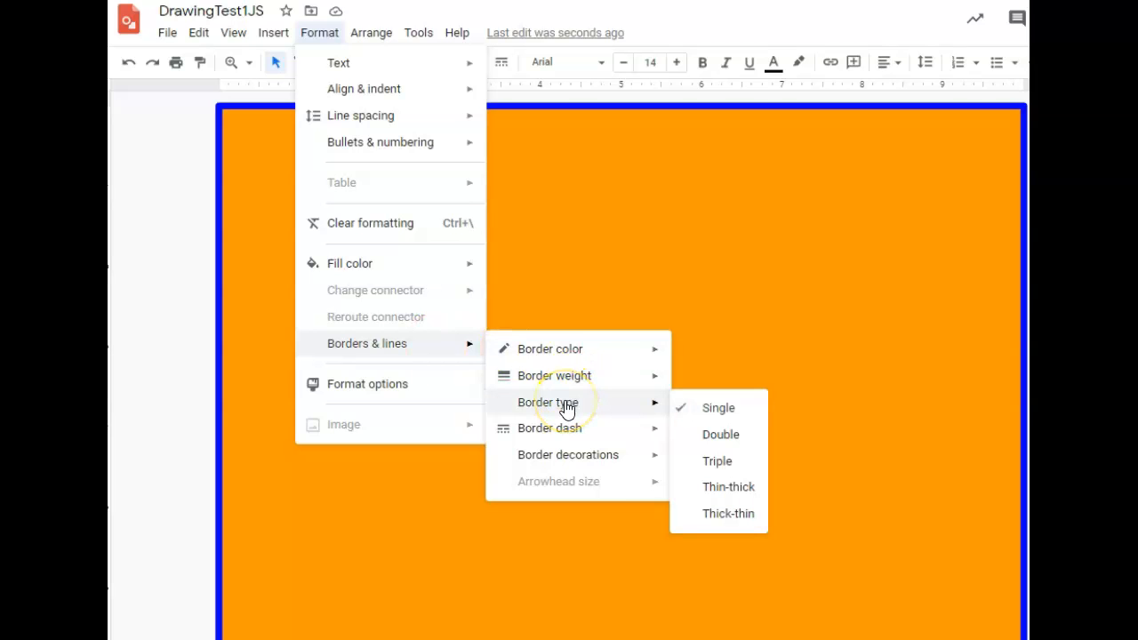
left_click(734, 434)
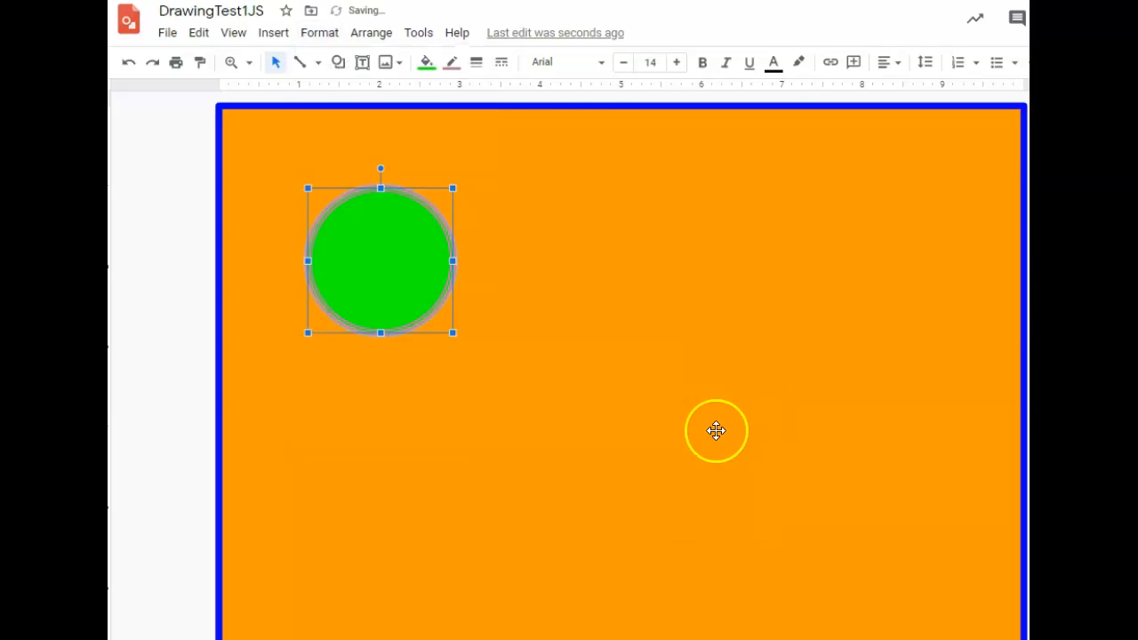
Apply the Miter join border decoration to the green circle
left_click(320, 33)
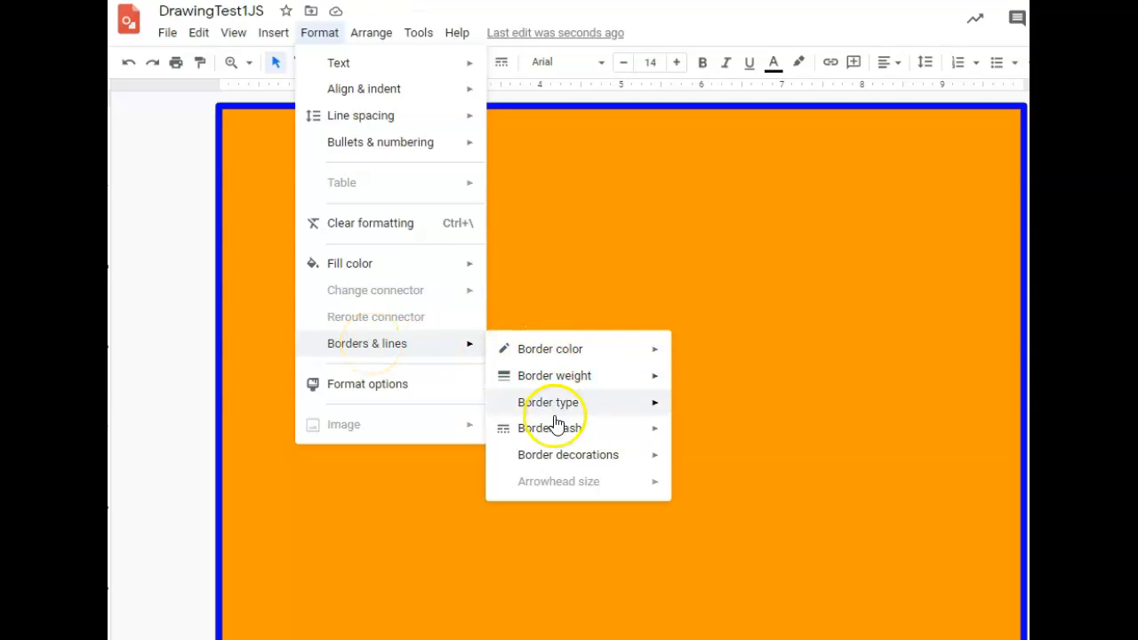
mouse_move(562, 462)
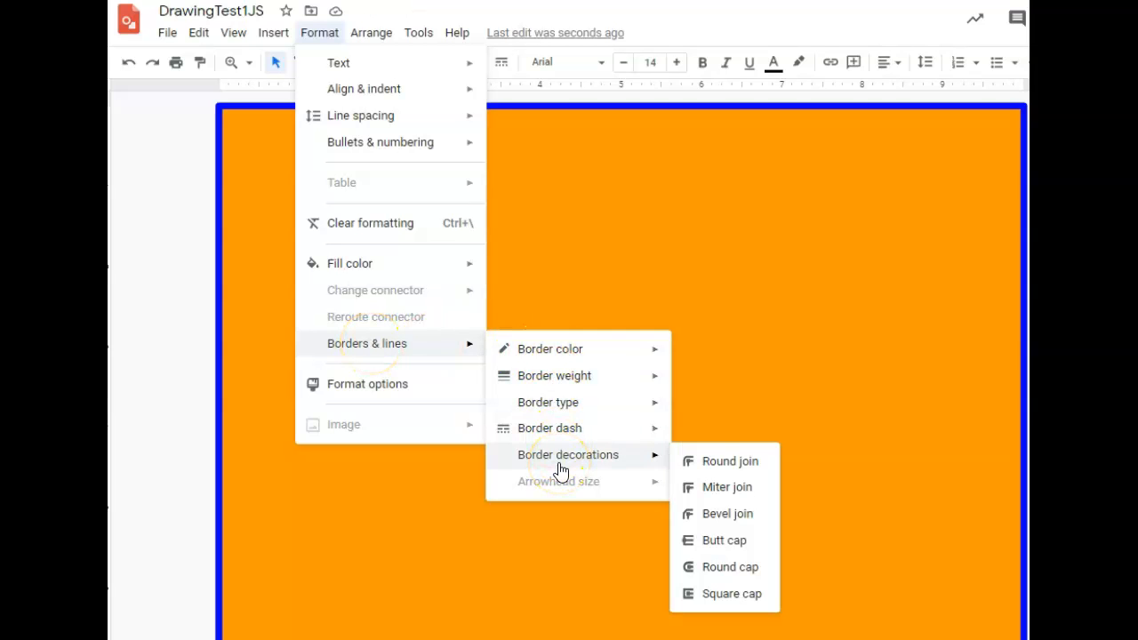
left_click(734, 491)
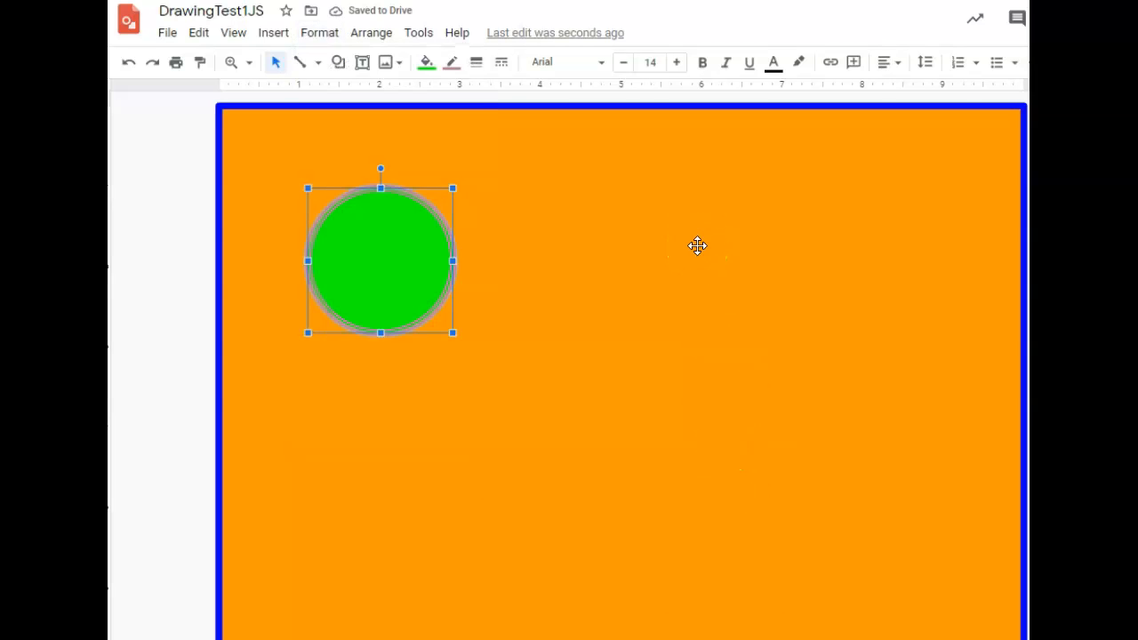
Set the green circle's border dash to the short dashed style
left_click(322, 35)
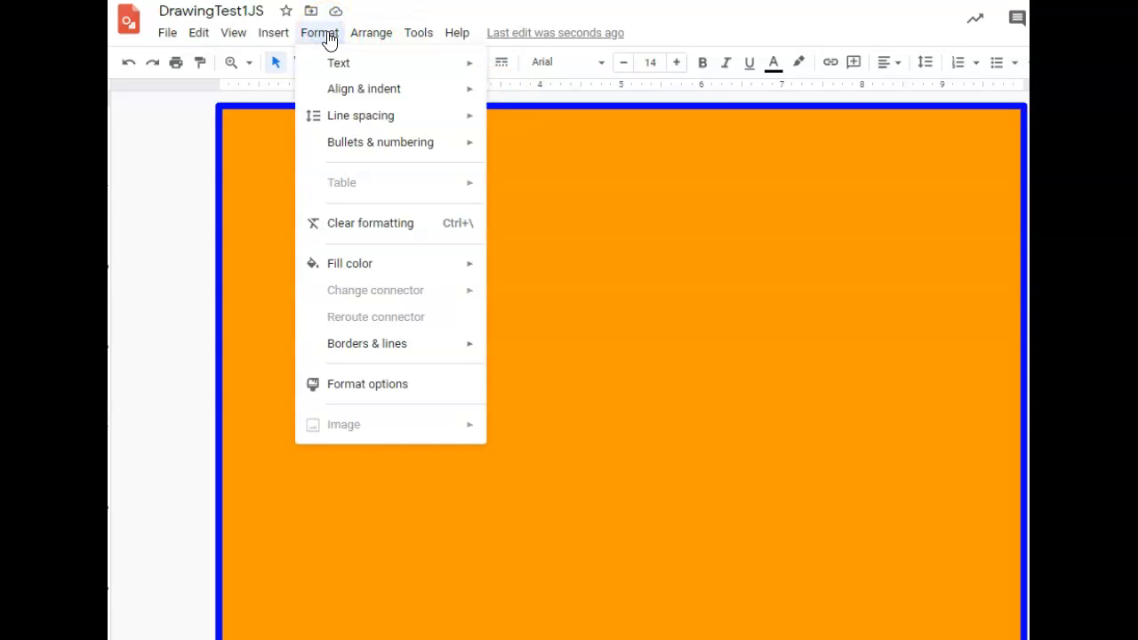
mouse_move(381, 354)
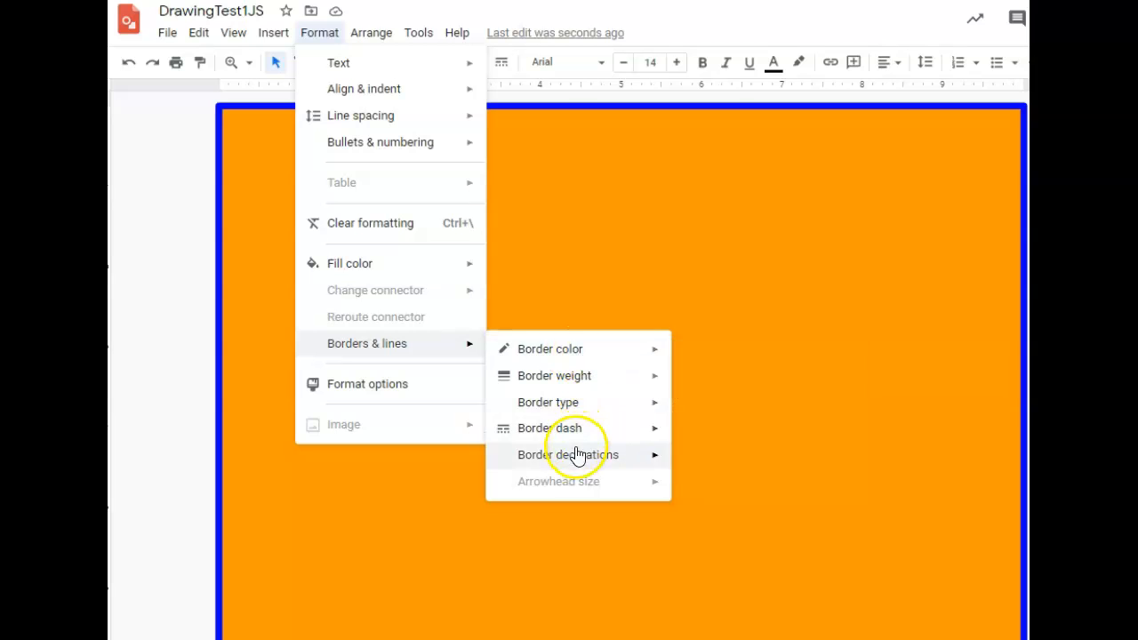
mouse_move(576, 443)
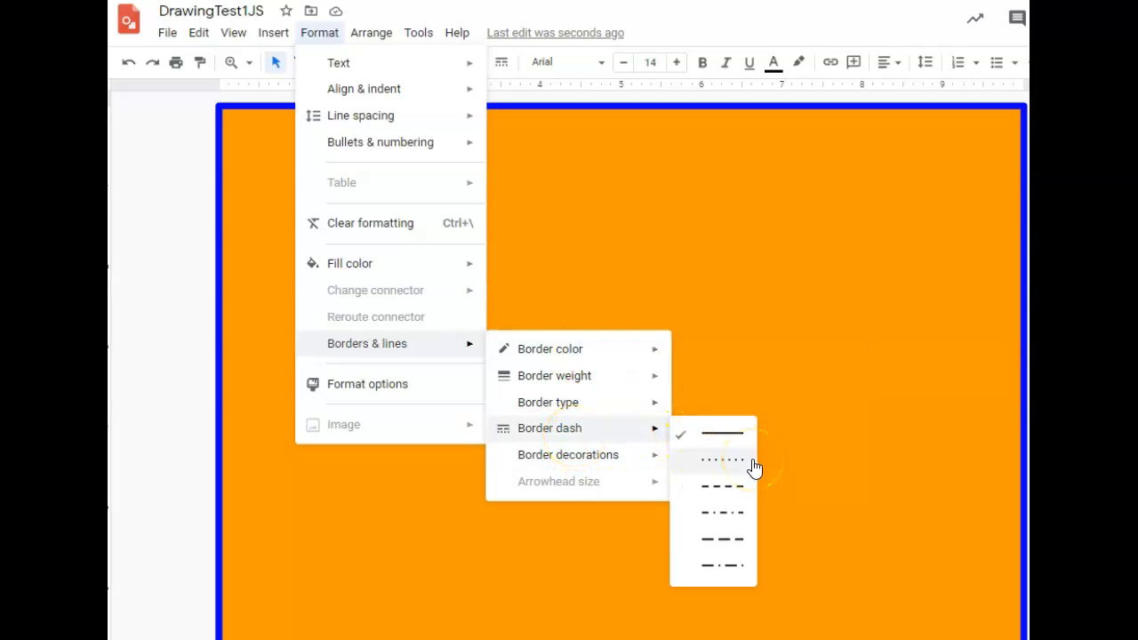
left_click(736, 488)
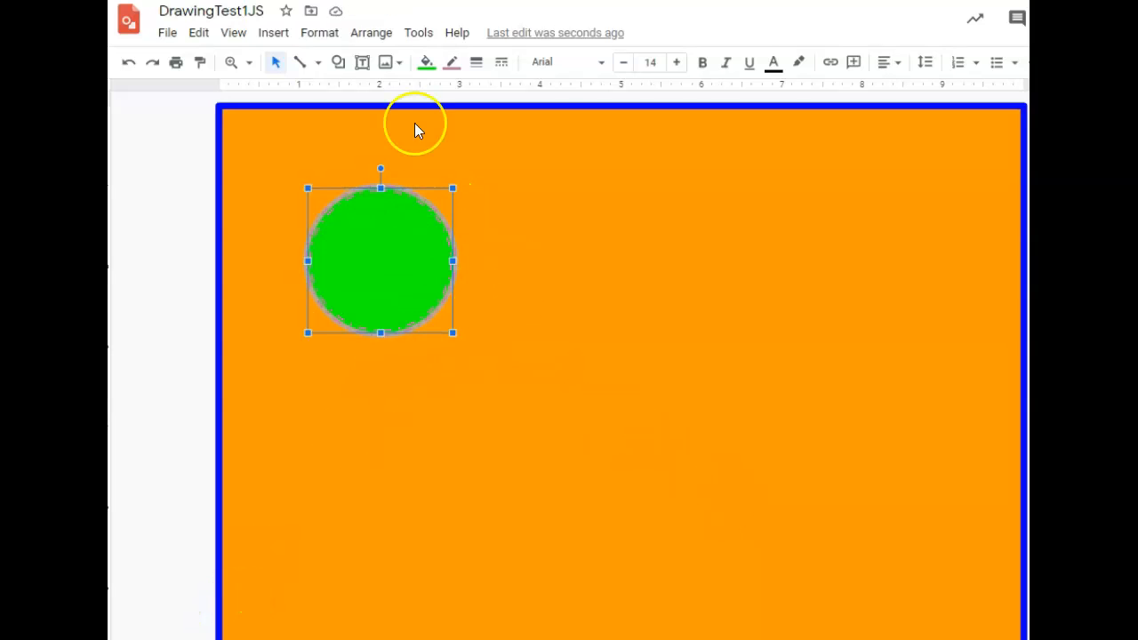
Draw a triangle about 2.1 inches wide and 2.3 inches tall below and to the right of the green circle
left_click(338, 62)
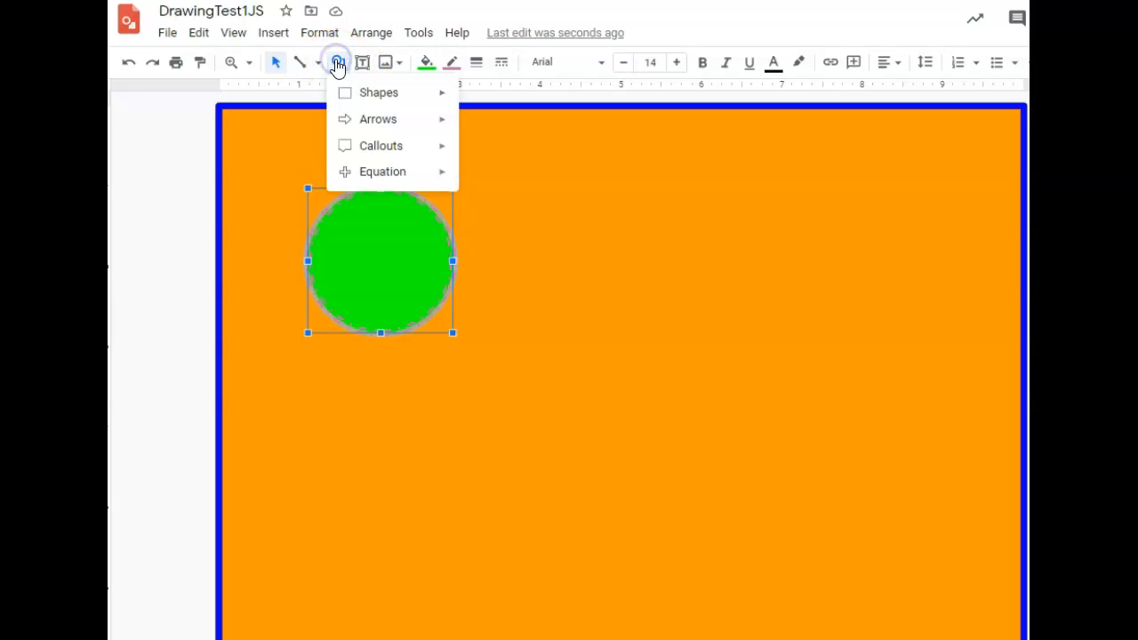
mouse_move(360, 102)
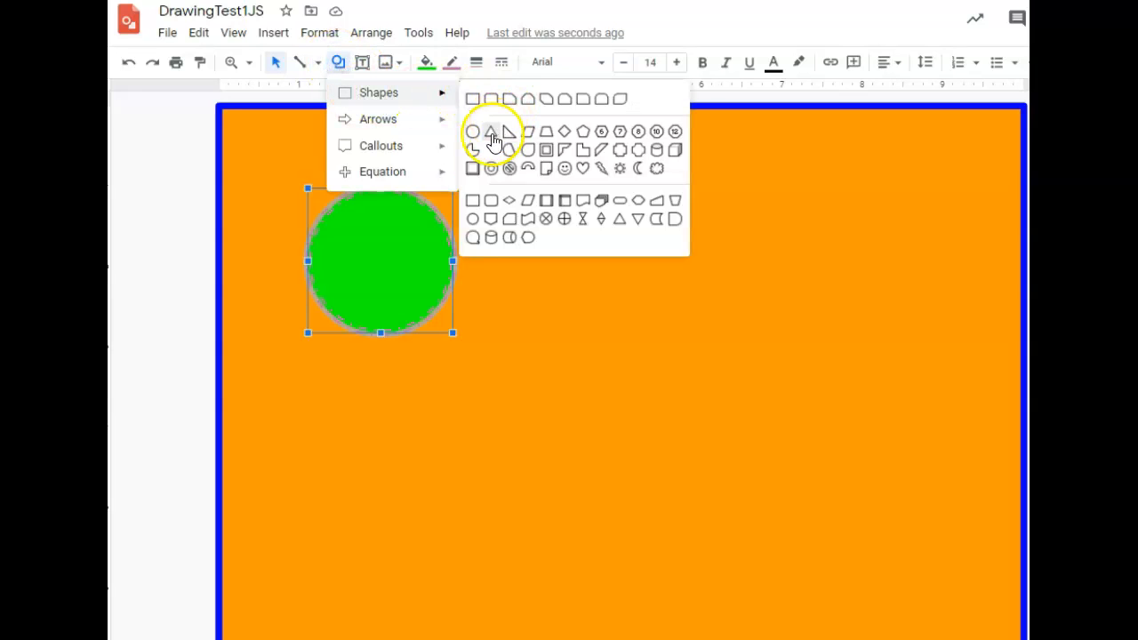
left_click(492, 133)
left_click_drag(405, 265, 572, 444)
left_click(513, 263)
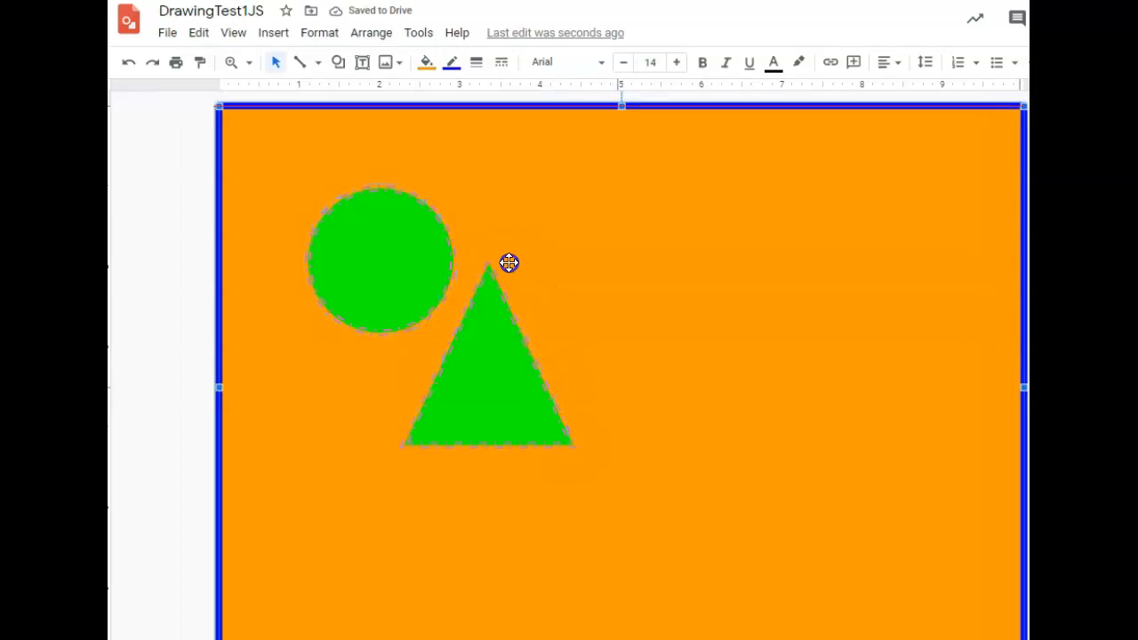
Move the green triangle up and to the left so that it partly covers the green circle
left_click(523, 335)
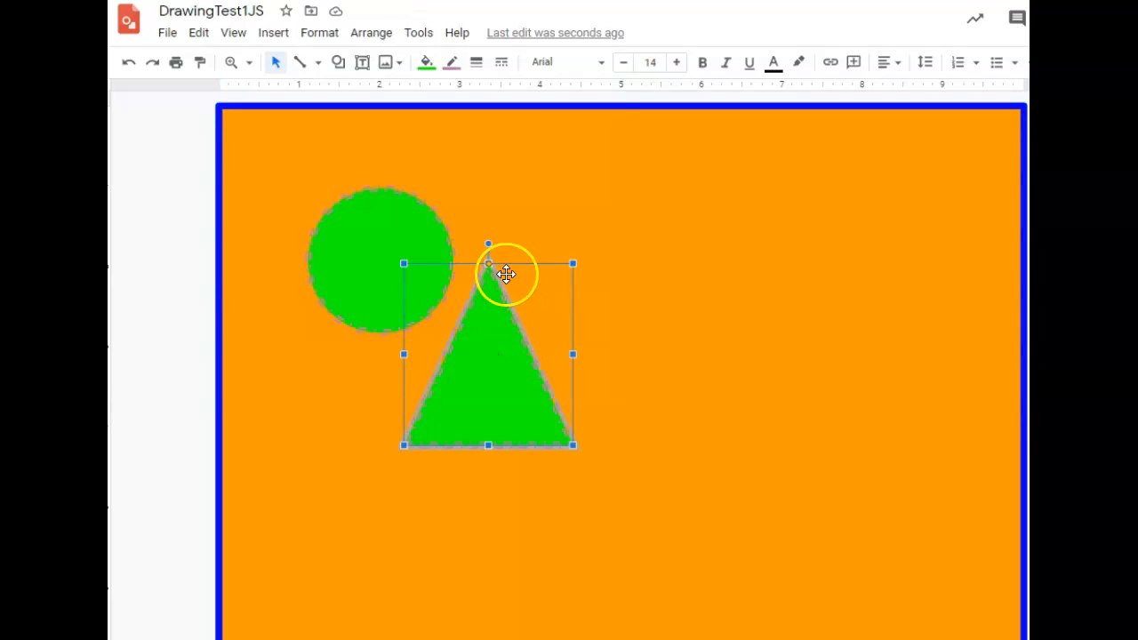
left_click(506, 262)
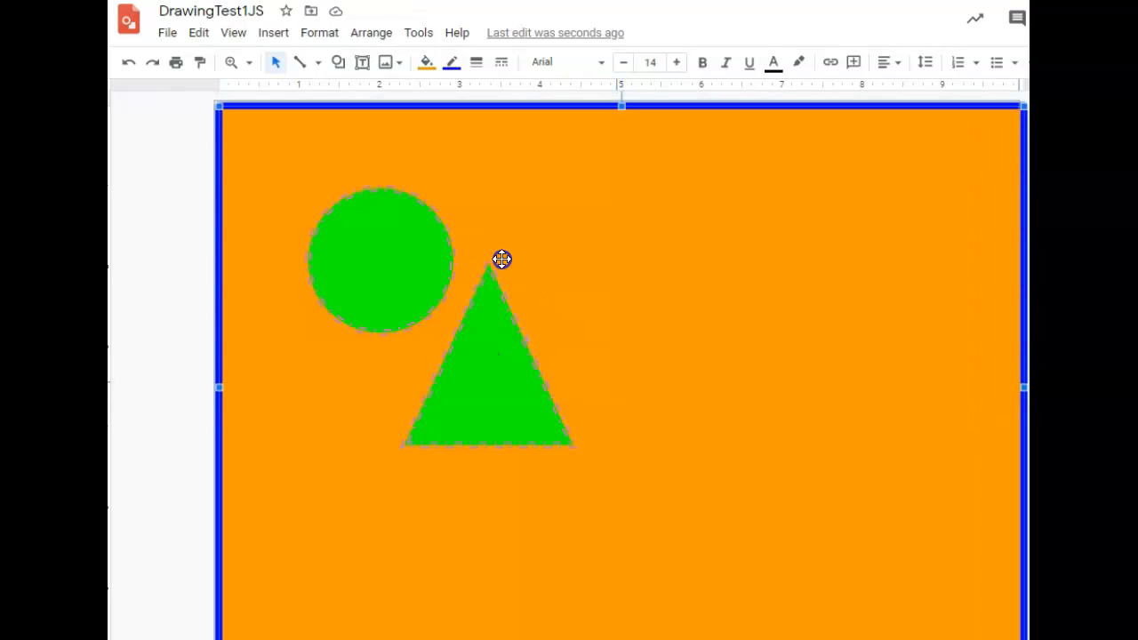
key("ctrl+z")
key("ctrl+z")
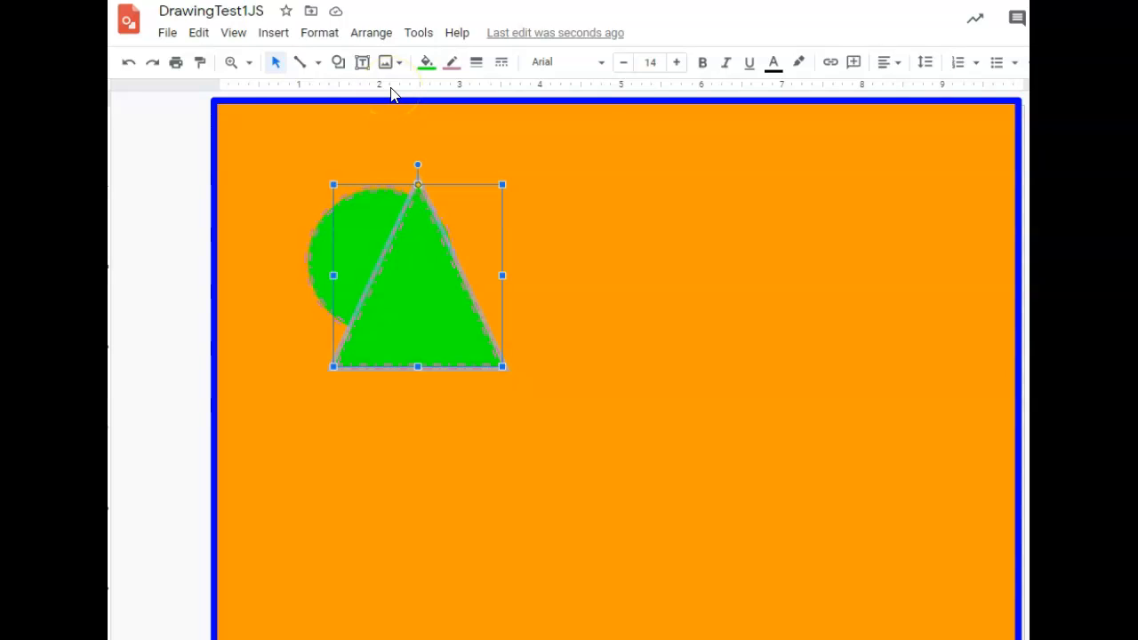
Fill the triangle with red and give it a thicker, dotted light blue border
left_click(425, 63)
left_click(445, 167)
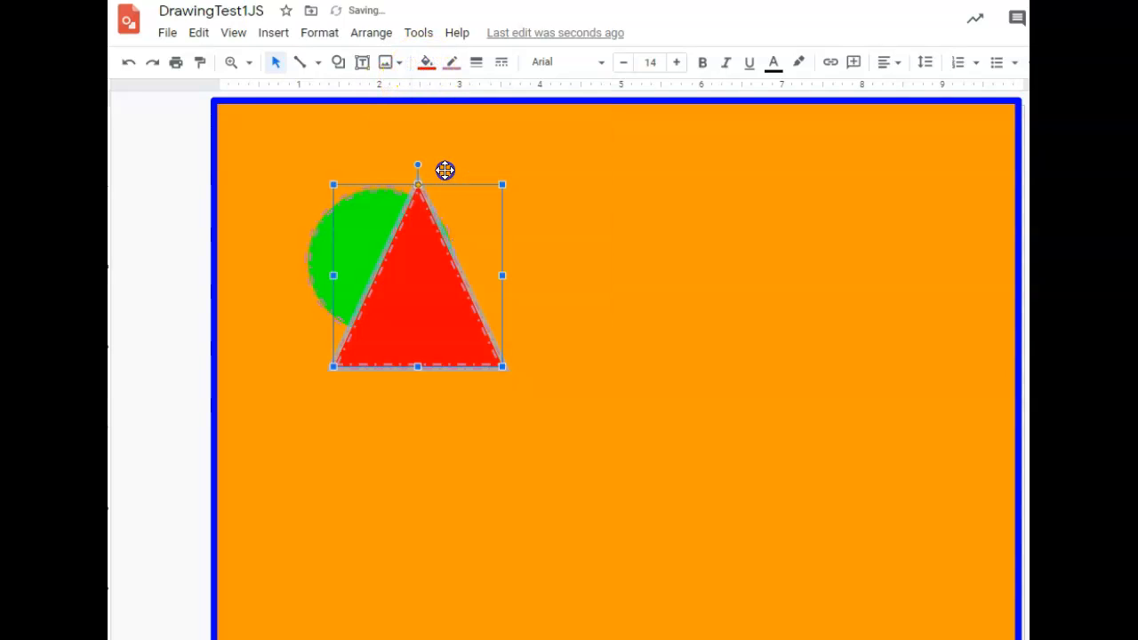
left_click(452, 62)
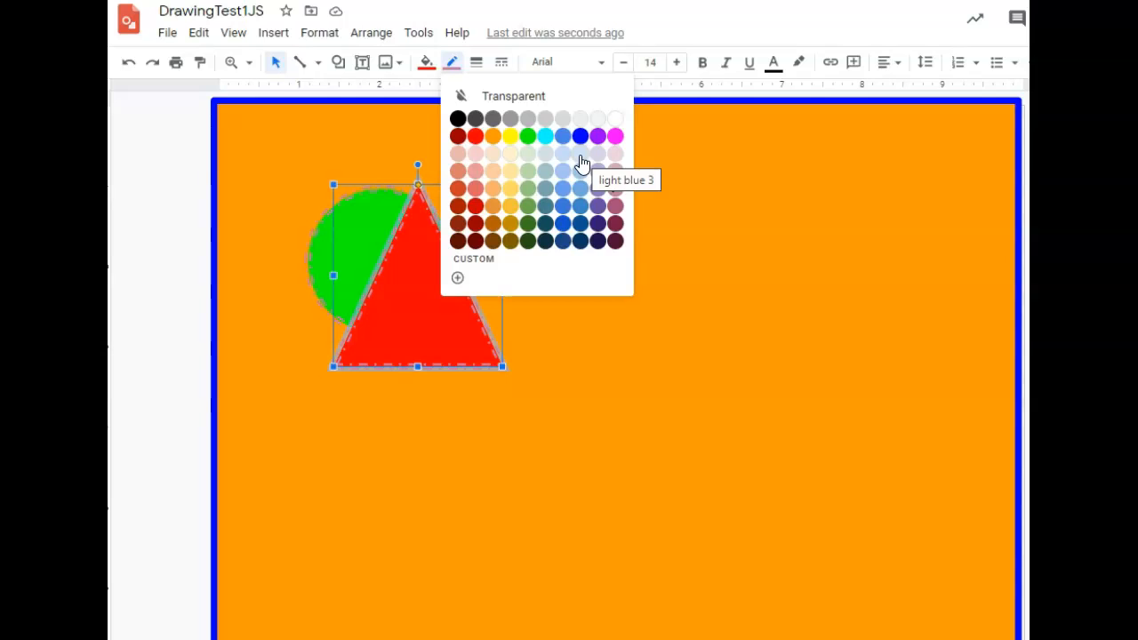
left_click(564, 184)
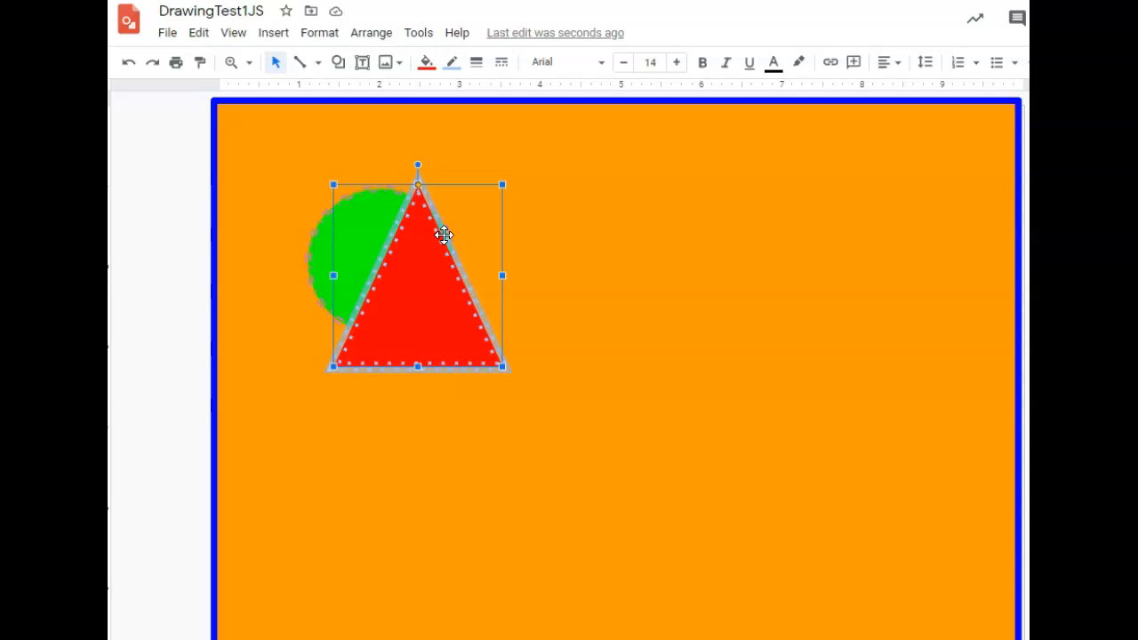
left_click(427, 254)
left_click(392, 225)
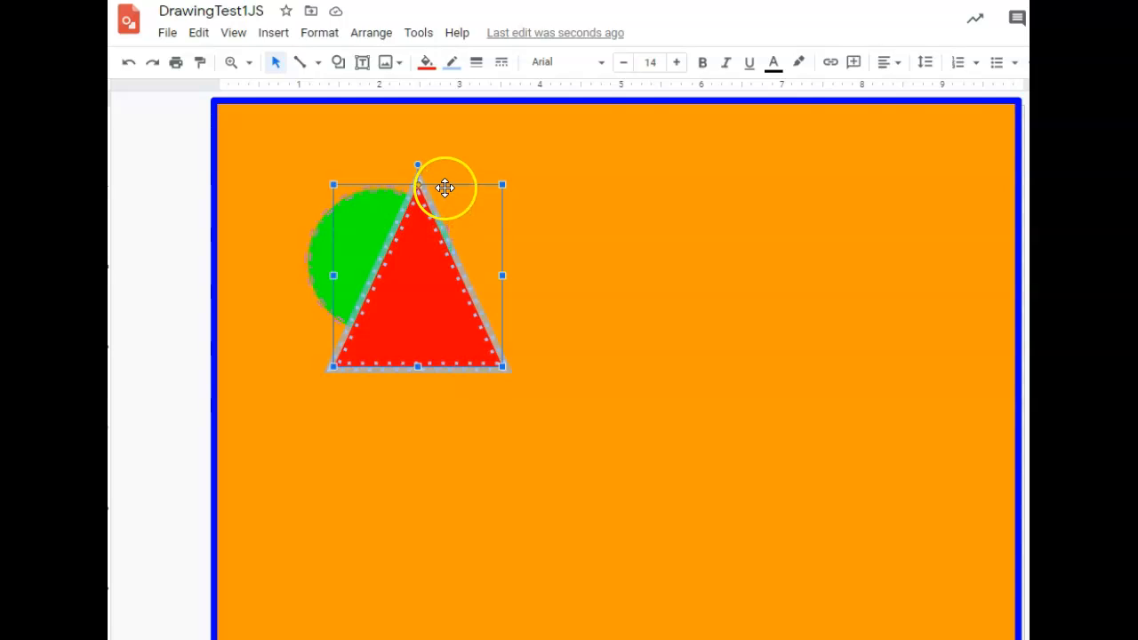
left_click(445, 187)
left_click(424, 236)
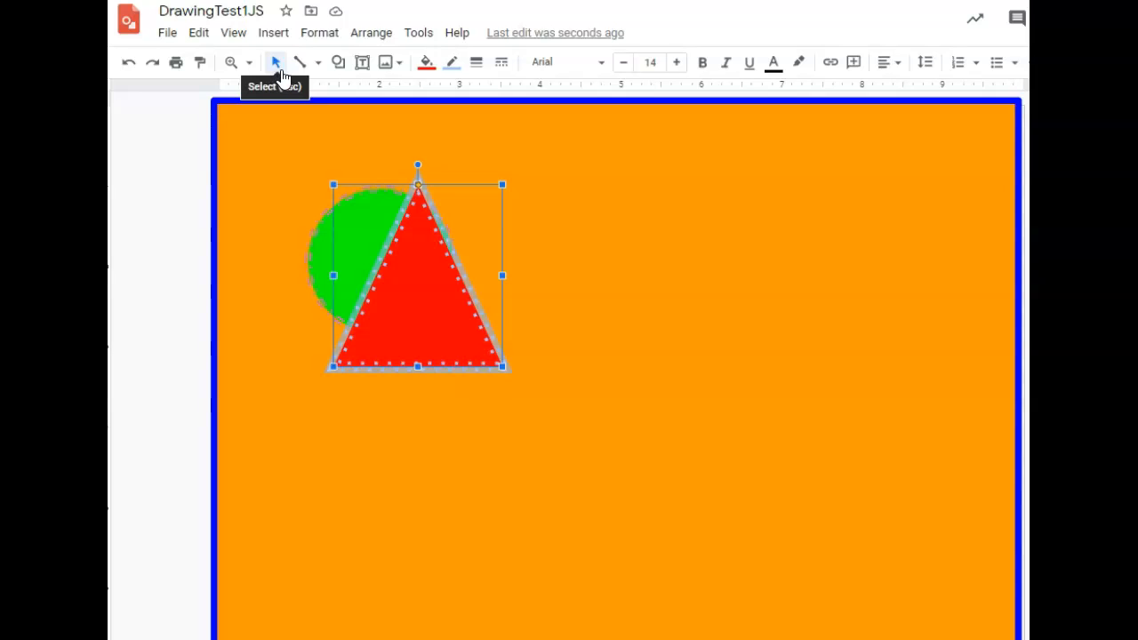
Send the red triangle backward one level so that it lies behind the green circle
left_click(370, 33)
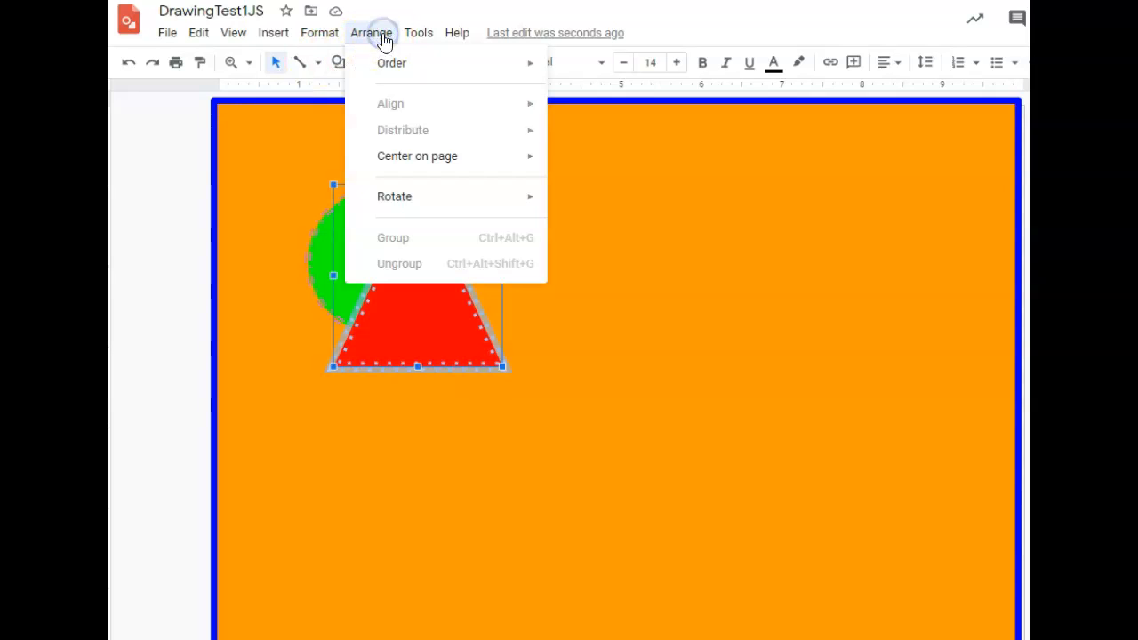
mouse_move(391, 64)
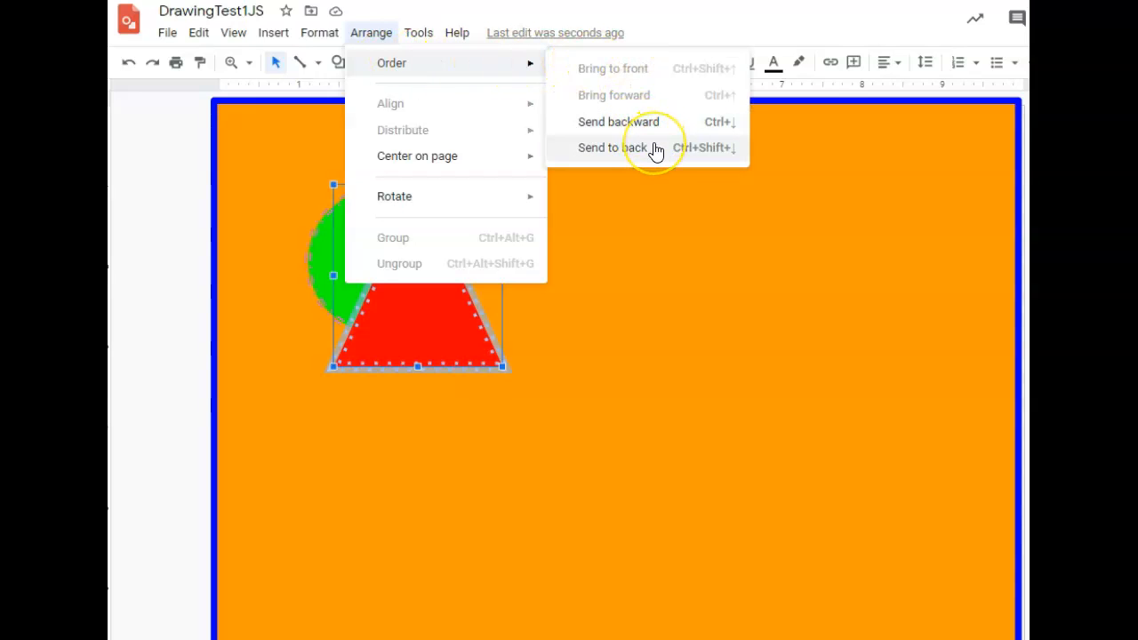
left_click(655, 129)
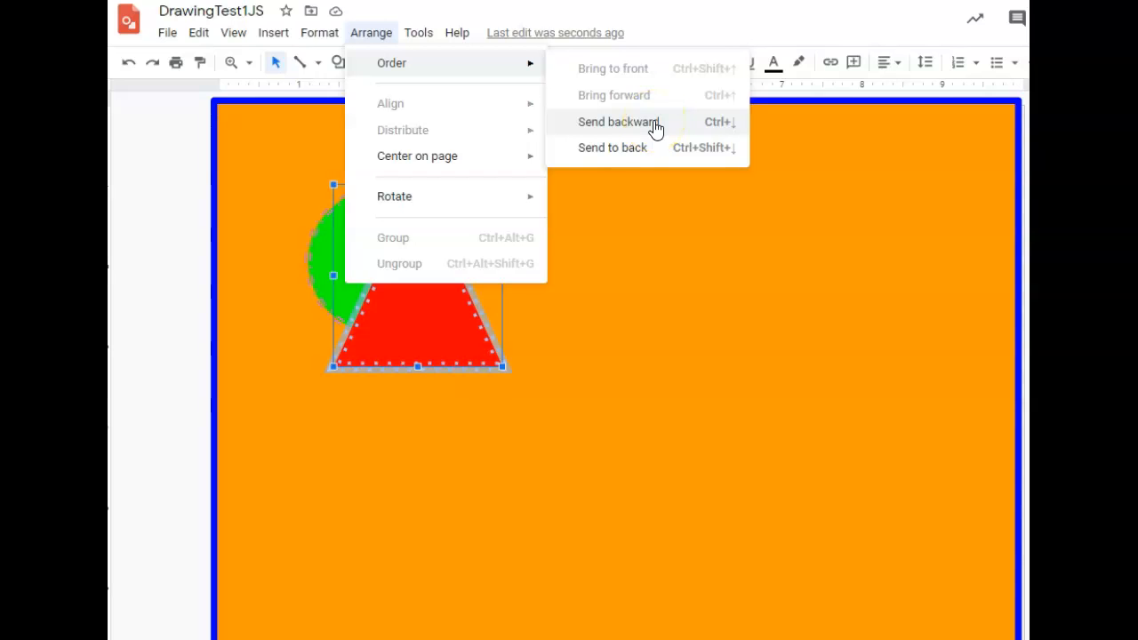
left_click(651, 148)
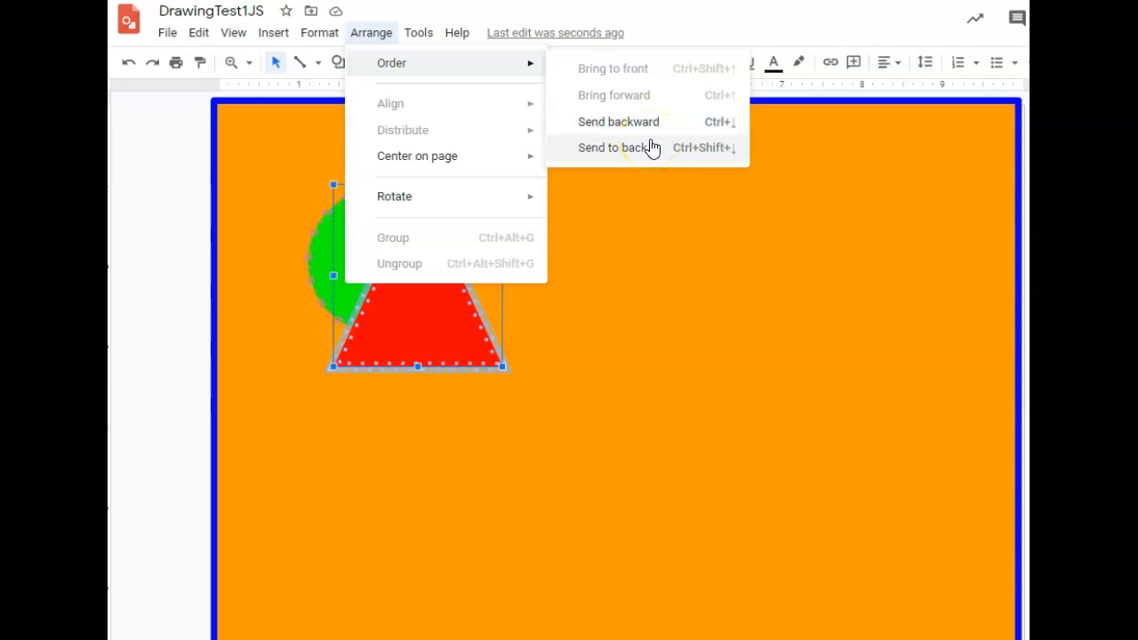
left_click(653, 130)
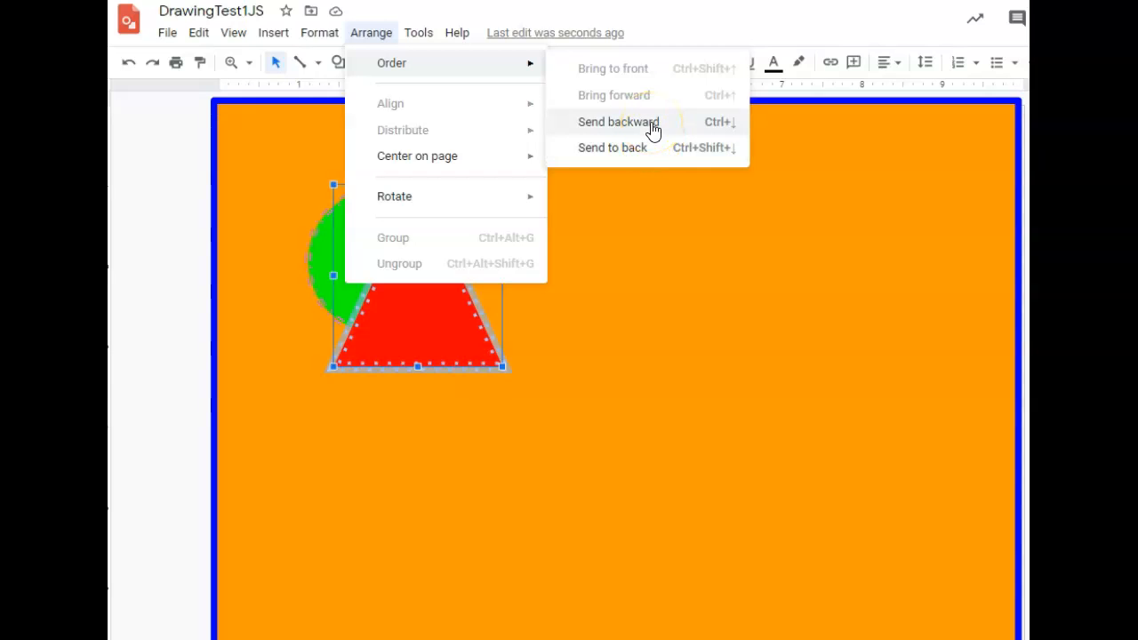
left_click(654, 130)
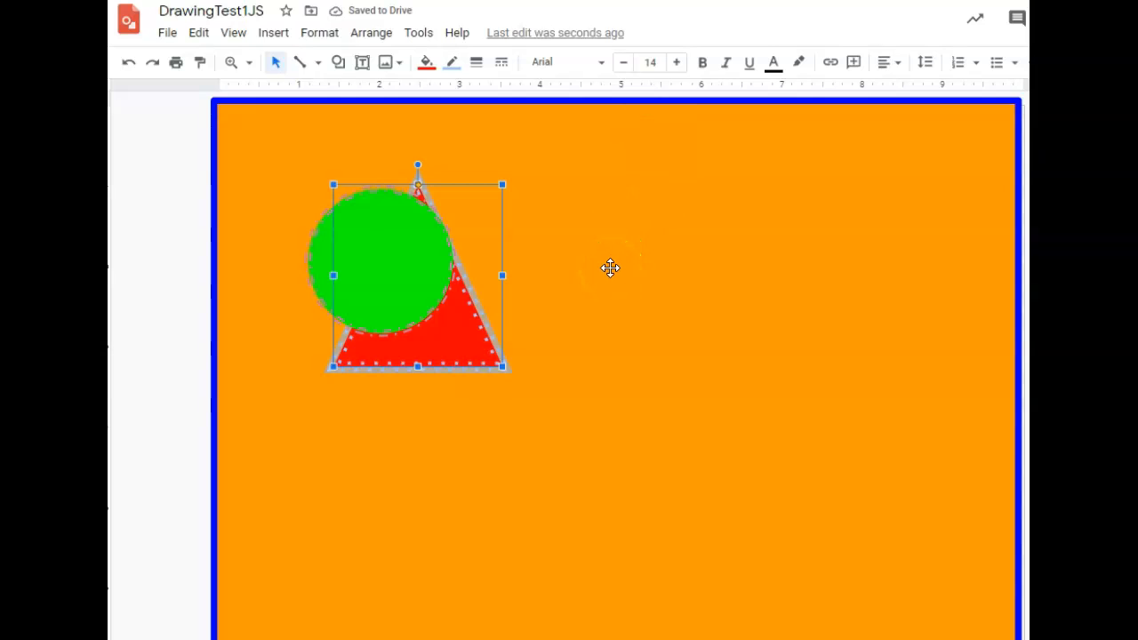
left_click(300, 351)
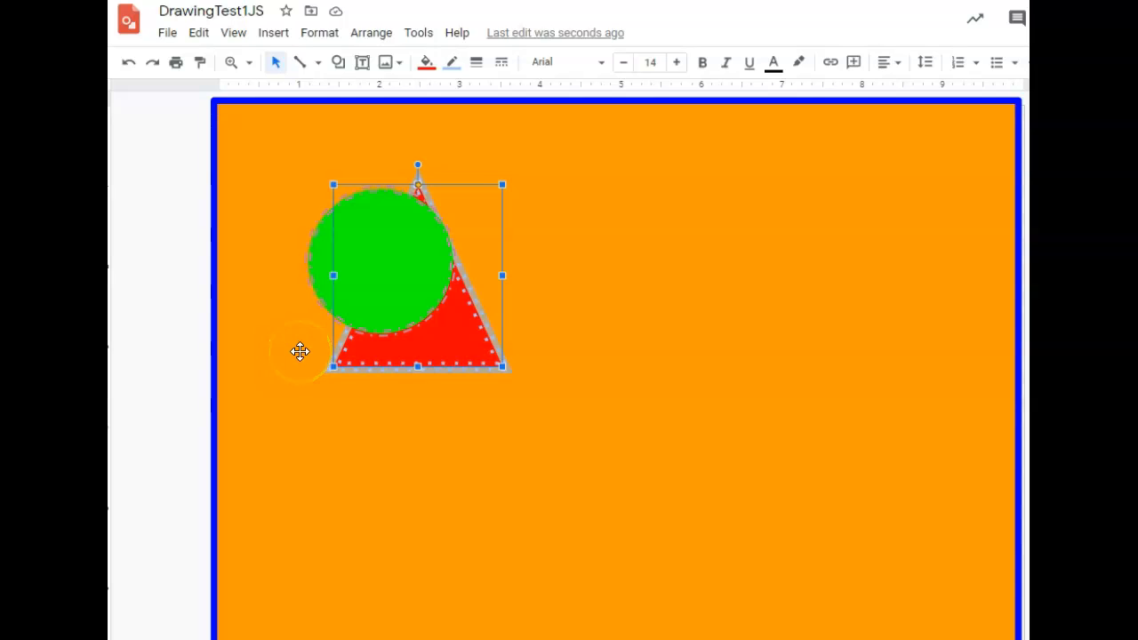
left_click(307, 345)
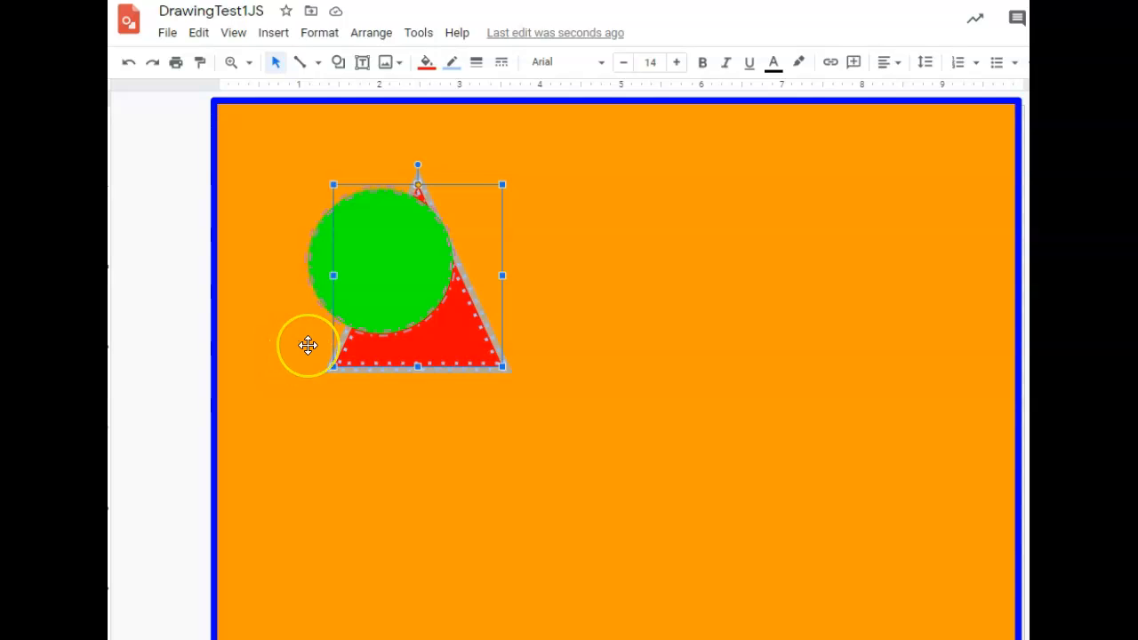
left_click(311, 341)
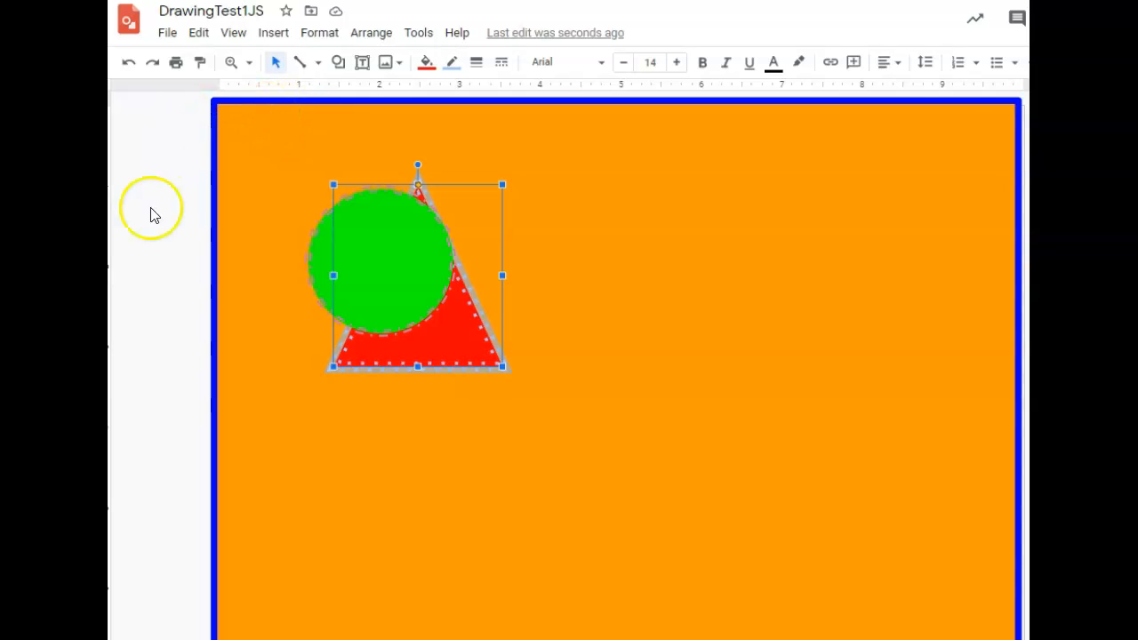
Draw a straight line about 2.4 inches long above and to the right of the triangle, lowering its left end slightly
left_click(343, 178)
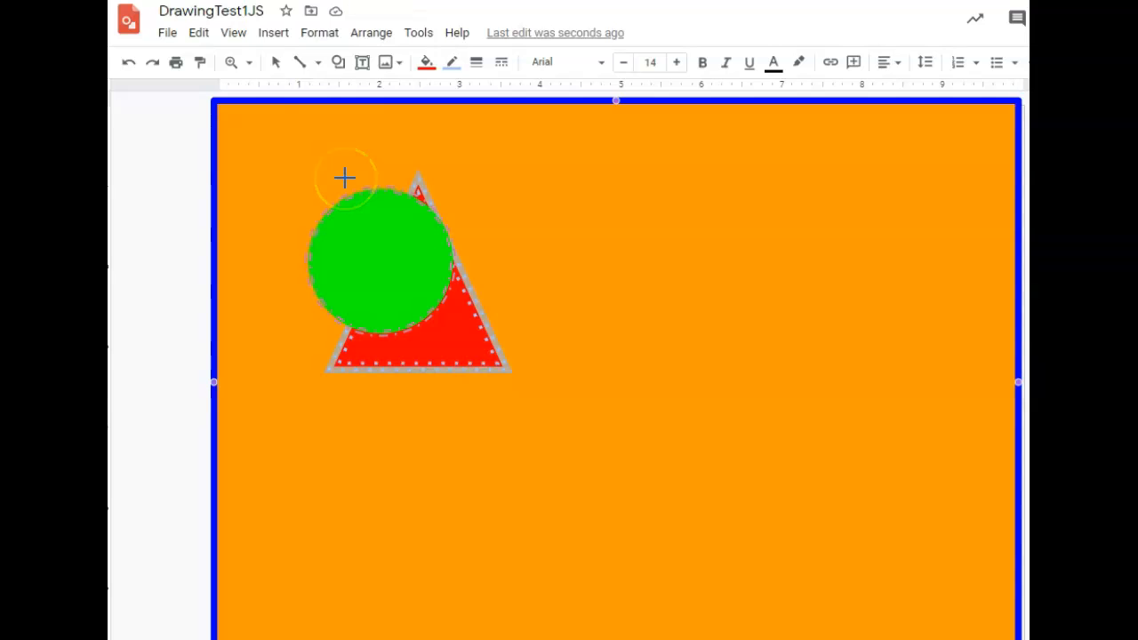
left_click(319, 69)
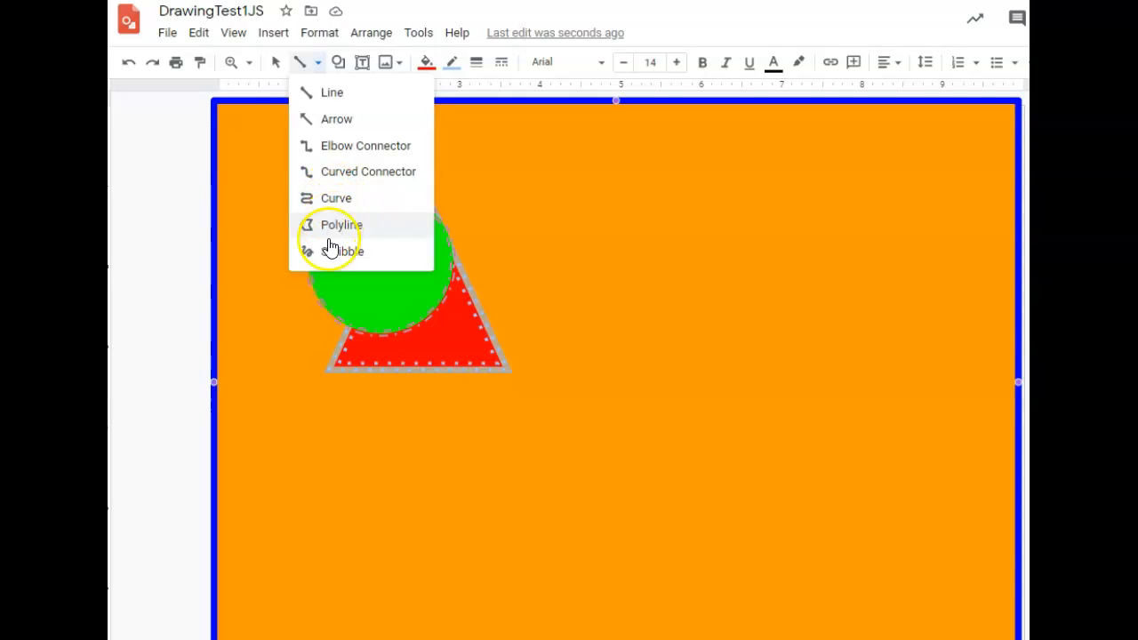
left_click(337, 100)
mouse_move(558, 167)
left_mouse_down()
mouse_move(800, 165)
mouse_move(554, 185)
mouse_move(564, 168)
left_mouse_up()
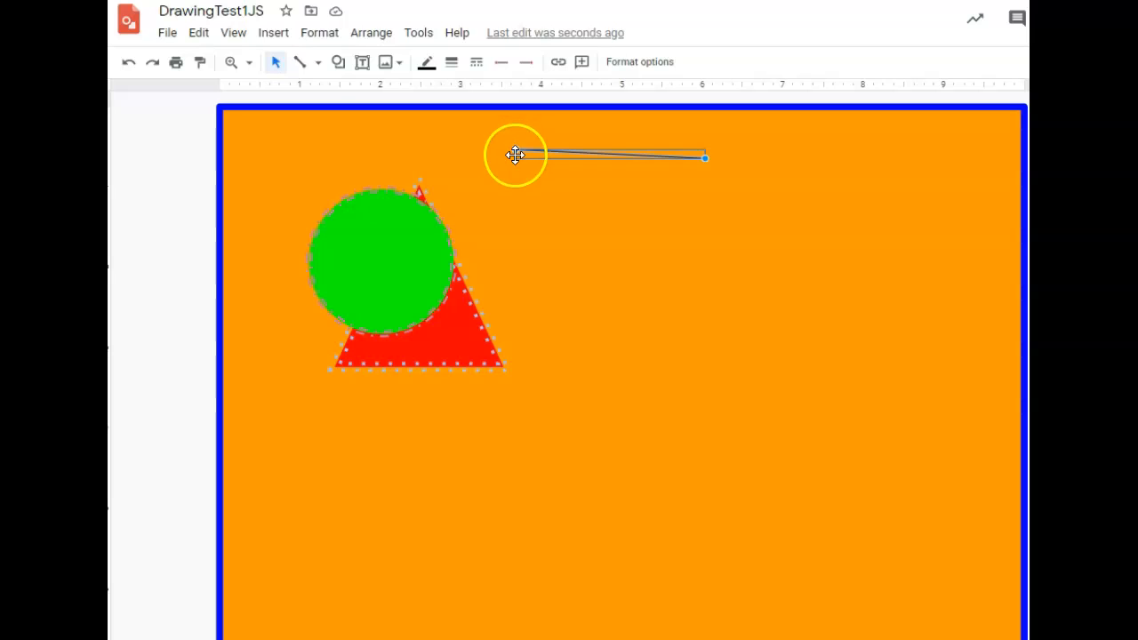
left_click_drag(515, 148, 509, 181)
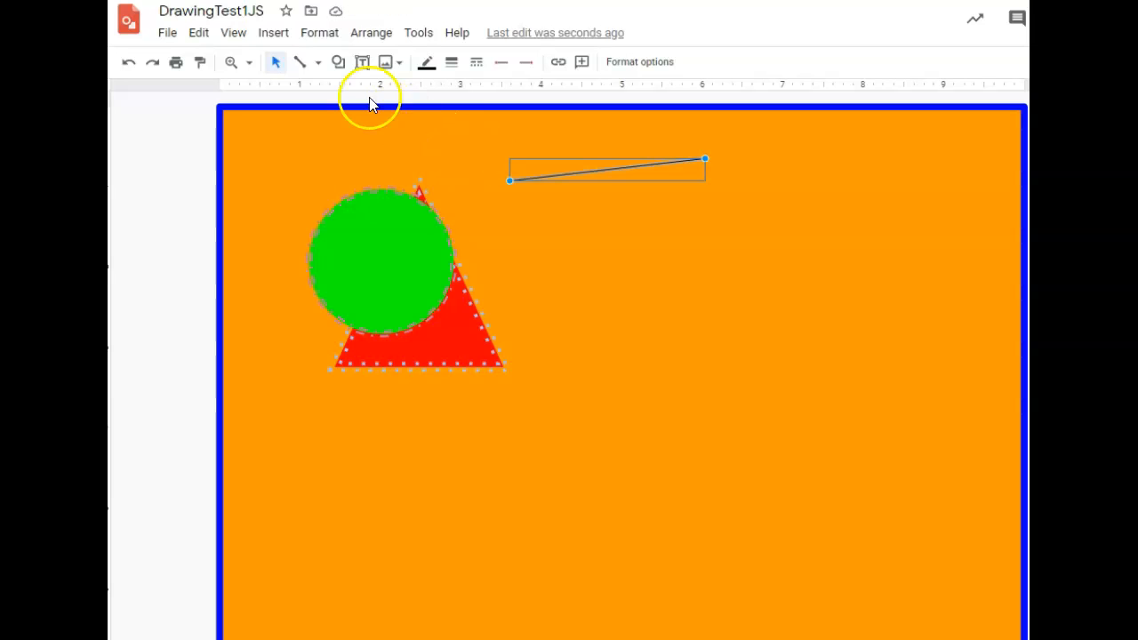
Draw an arrow about 2 inches long that crosses the straight line and points down to the right
left_click(317, 62)
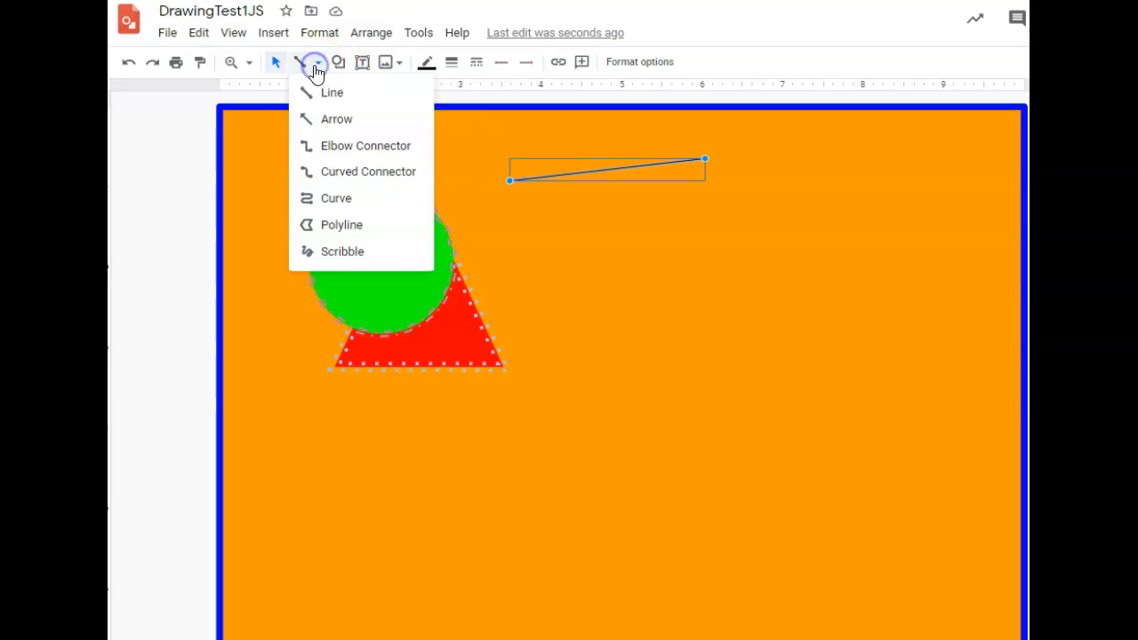
left_click(325, 118)
left_click_drag(545, 151, 672, 251)
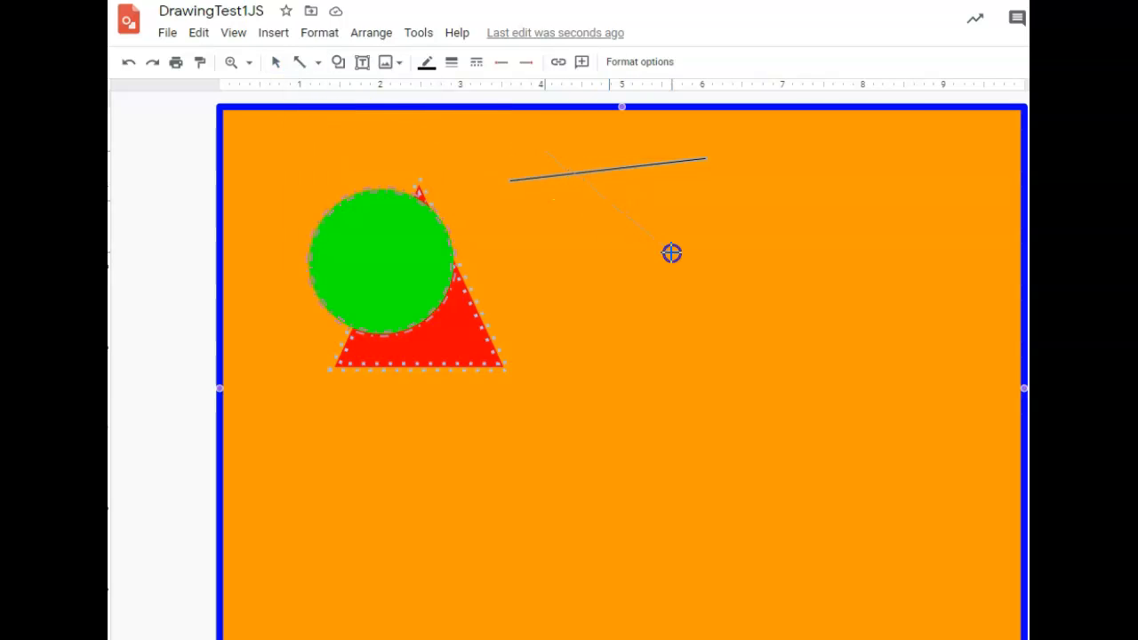
Change the arrow's line end to a filled diamond
left_click(529, 69)
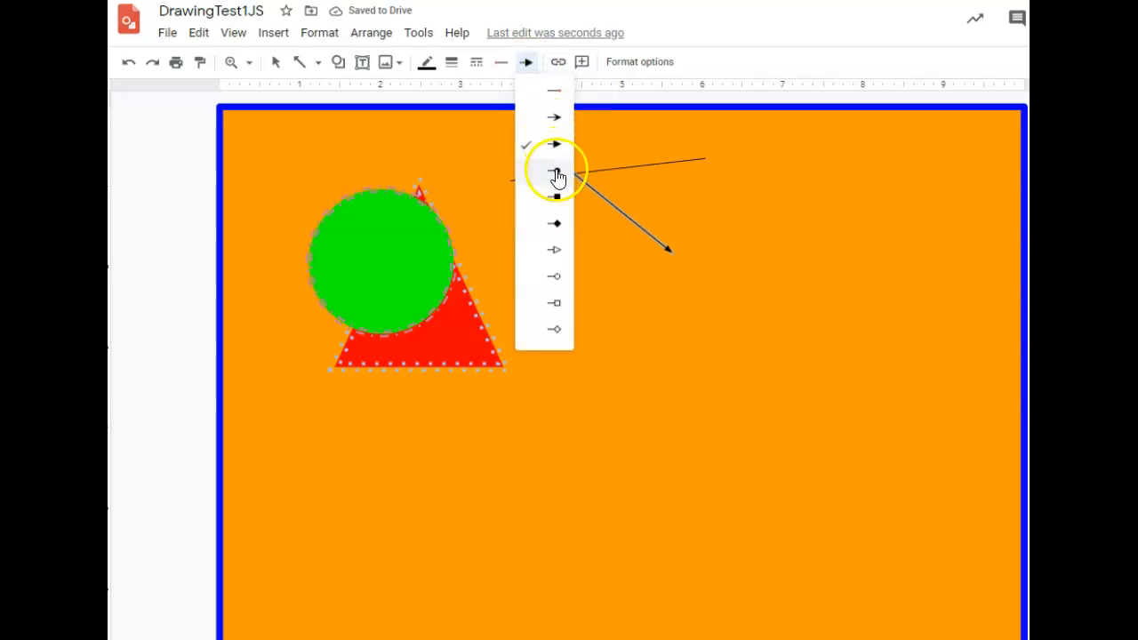
left_click(558, 176)
left_click(526, 64)
left_click(560, 224)
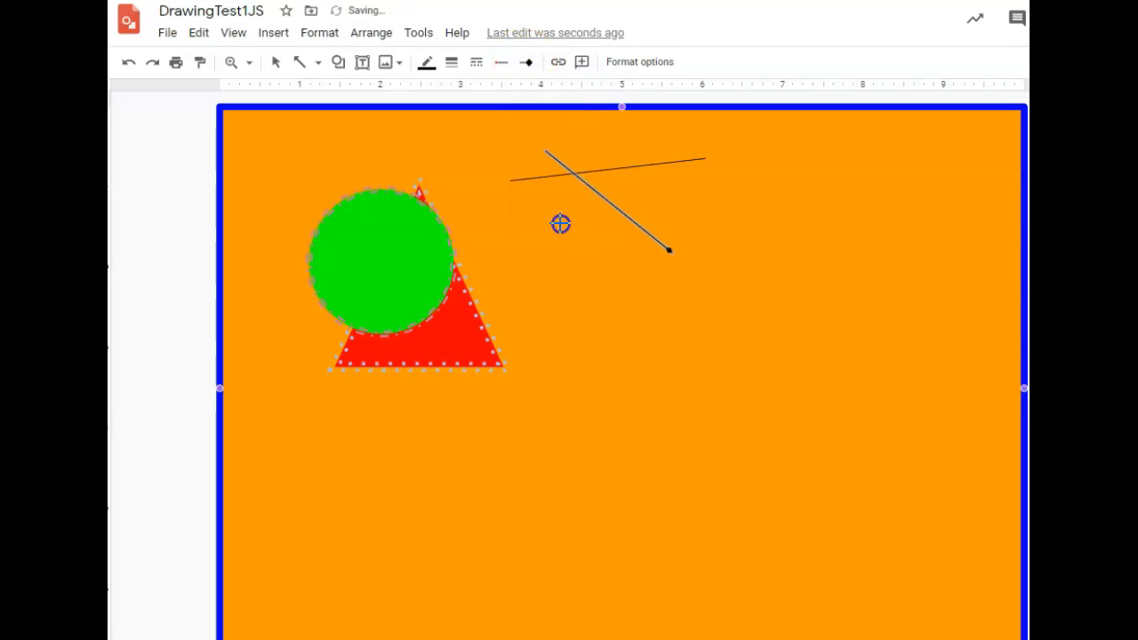
Set the arrow's line start to a filled arrowhead and increase its line weight
left_click(500, 63)
left_click(529, 145)
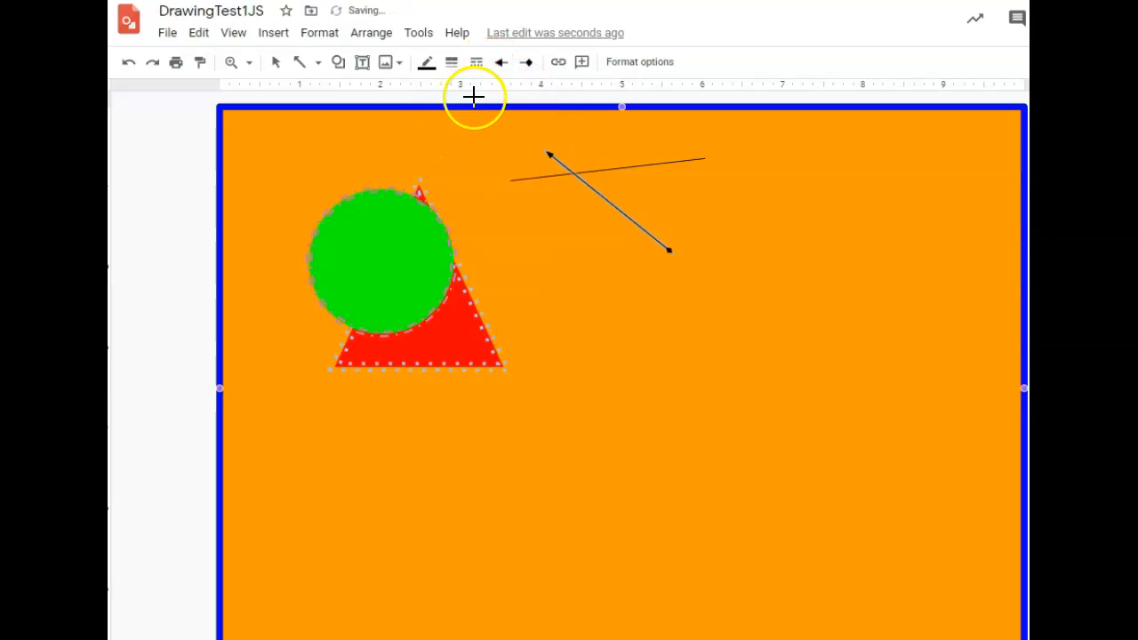
left_click(455, 62)
left_click(498, 172)
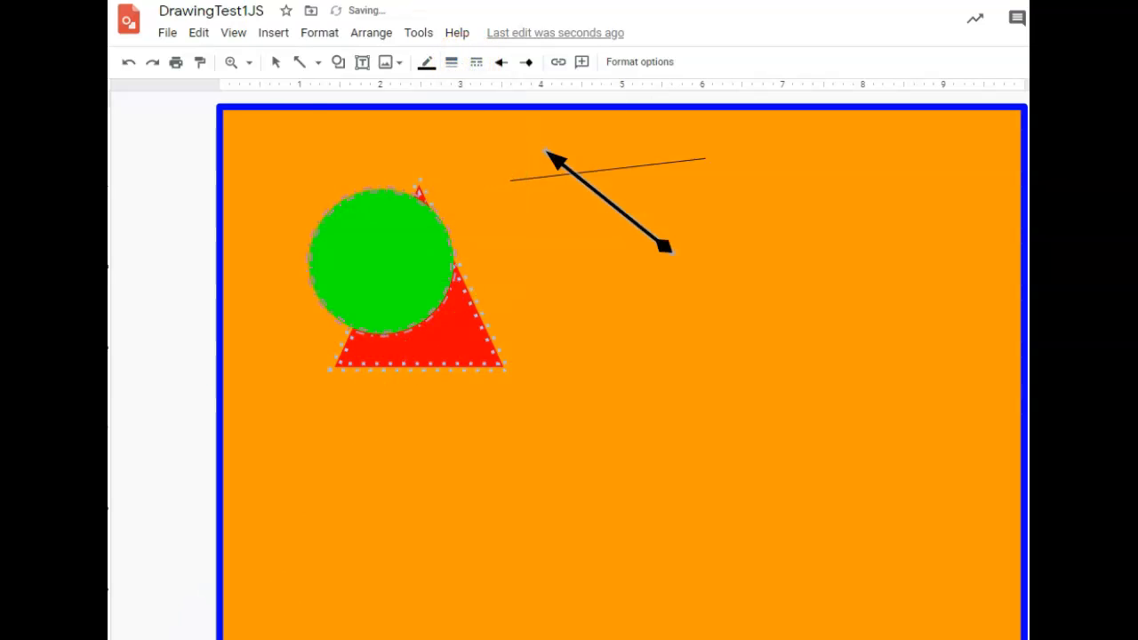
Draw a freehand scribble about 2.7 inches long below the thick diagonal line, rising gently and levelling off to the right
left_click(318, 64)
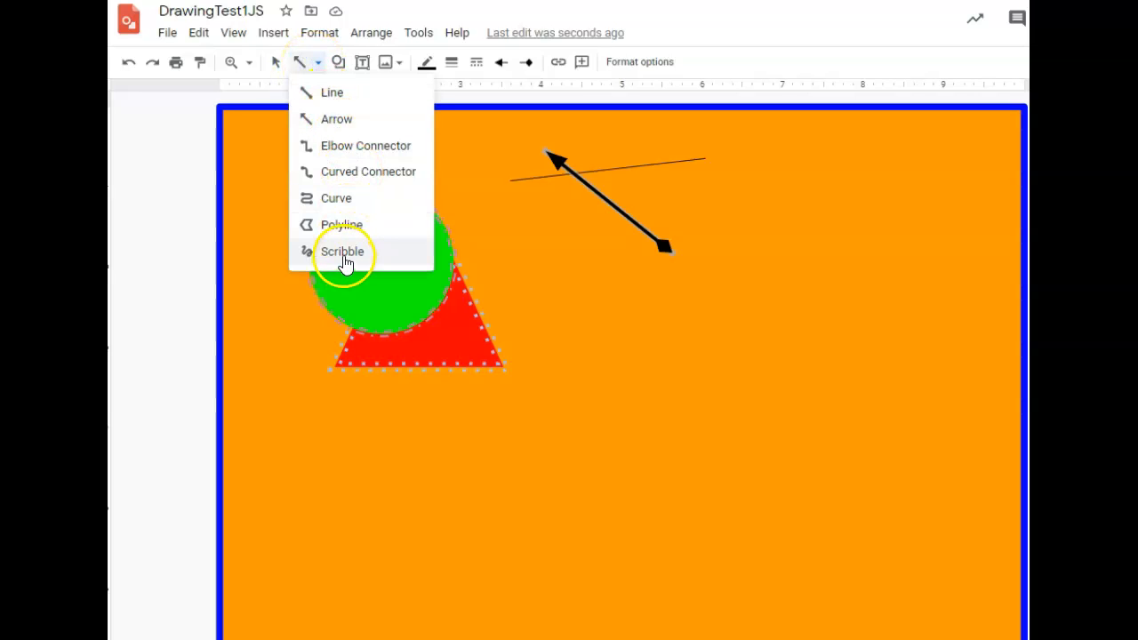
left_click(342, 253)
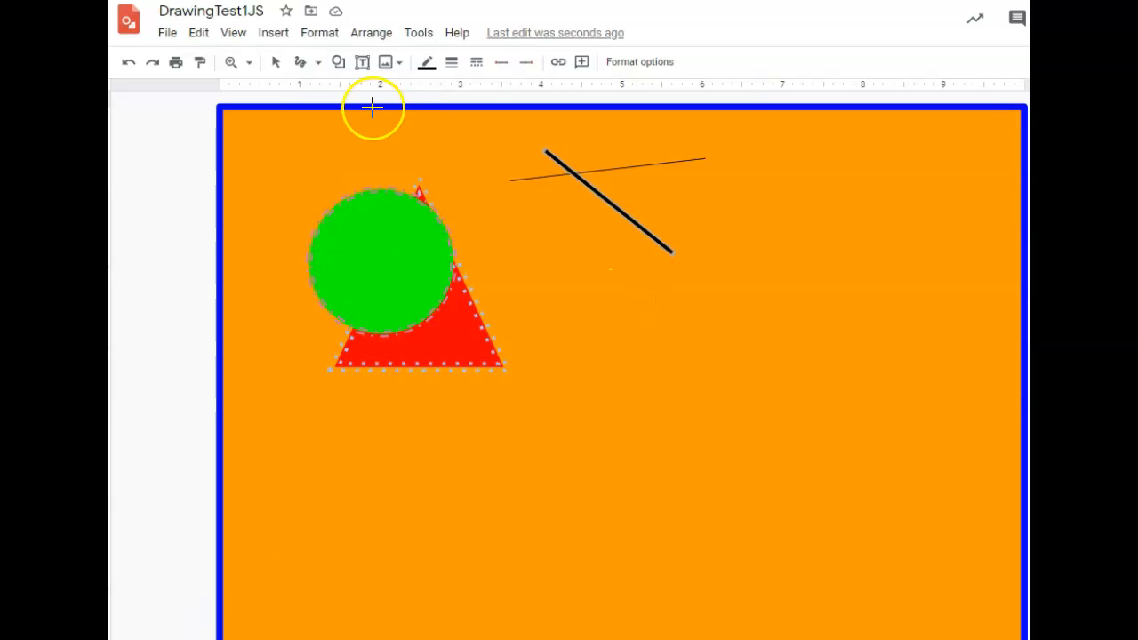
mouse_move(533, 301)
left_mouse_down()
mouse_move(560, 284)
mouse_move(749, 266)
left_mouse_up()
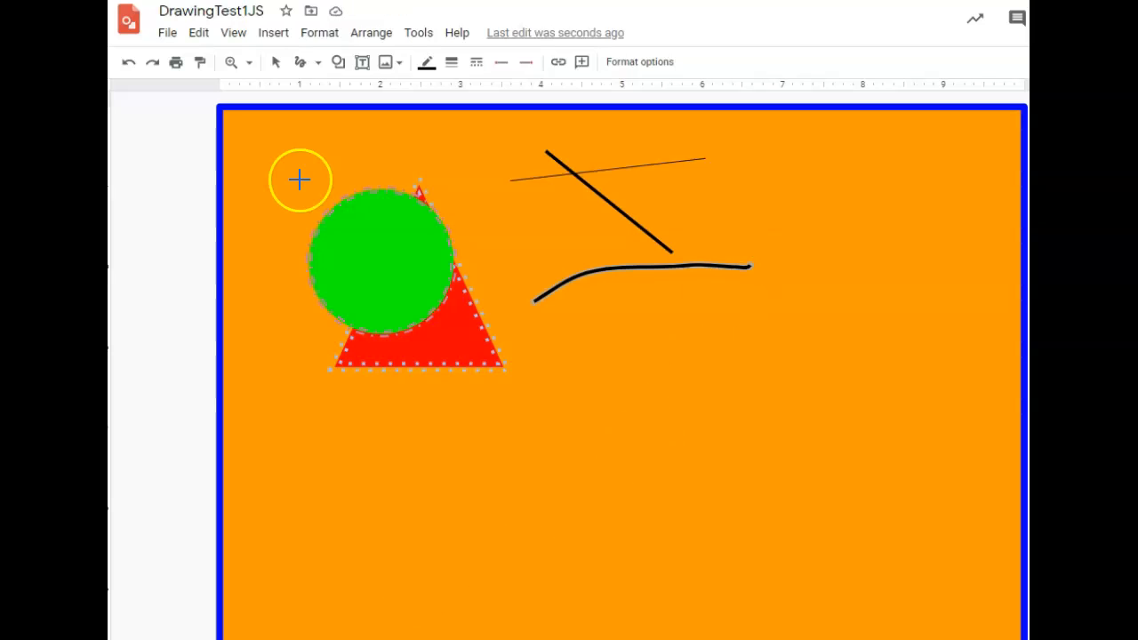
Draw a closed five-corner polyline with one inward notch below the scribble, about 3.6 inches wide and 2.4 inches high
left_click(320, 65)
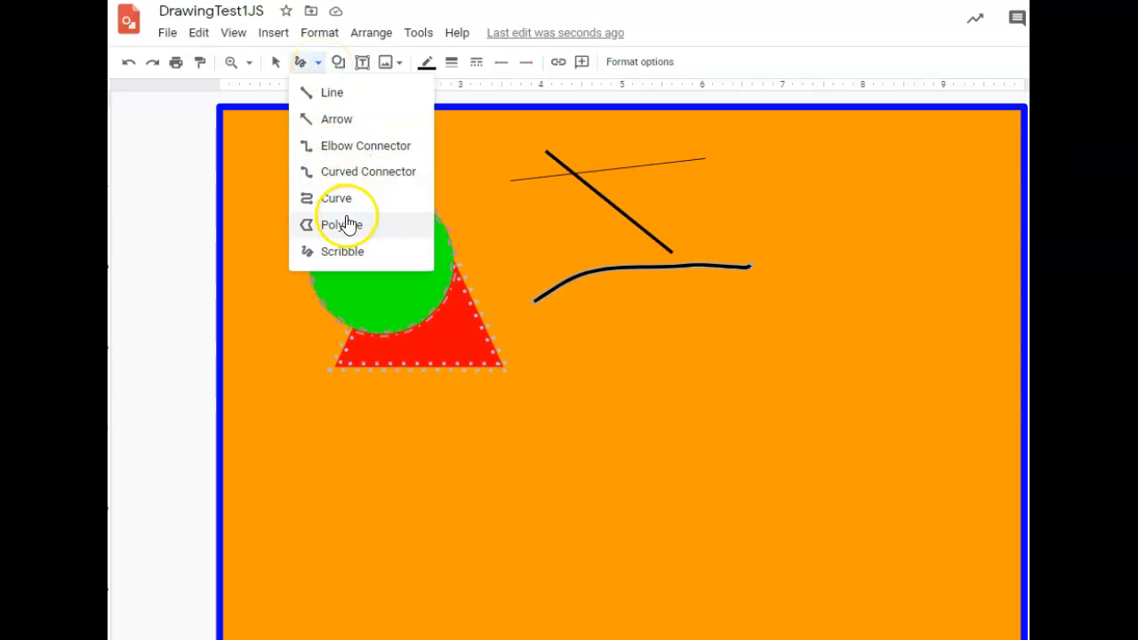
left_click(346, 224)
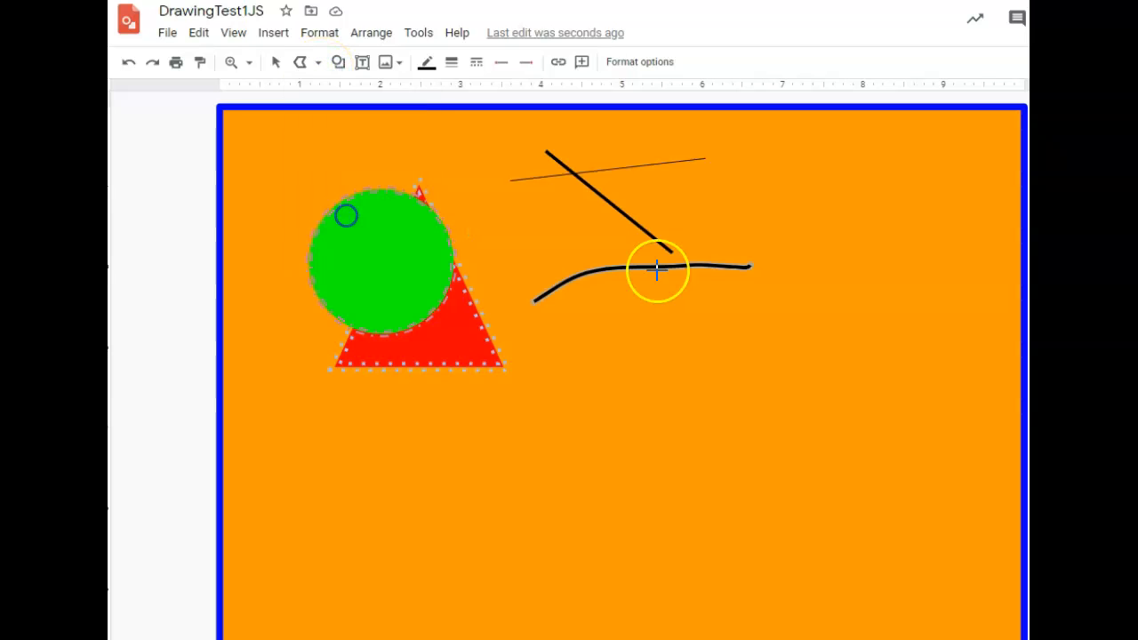
left_click(617, 354)
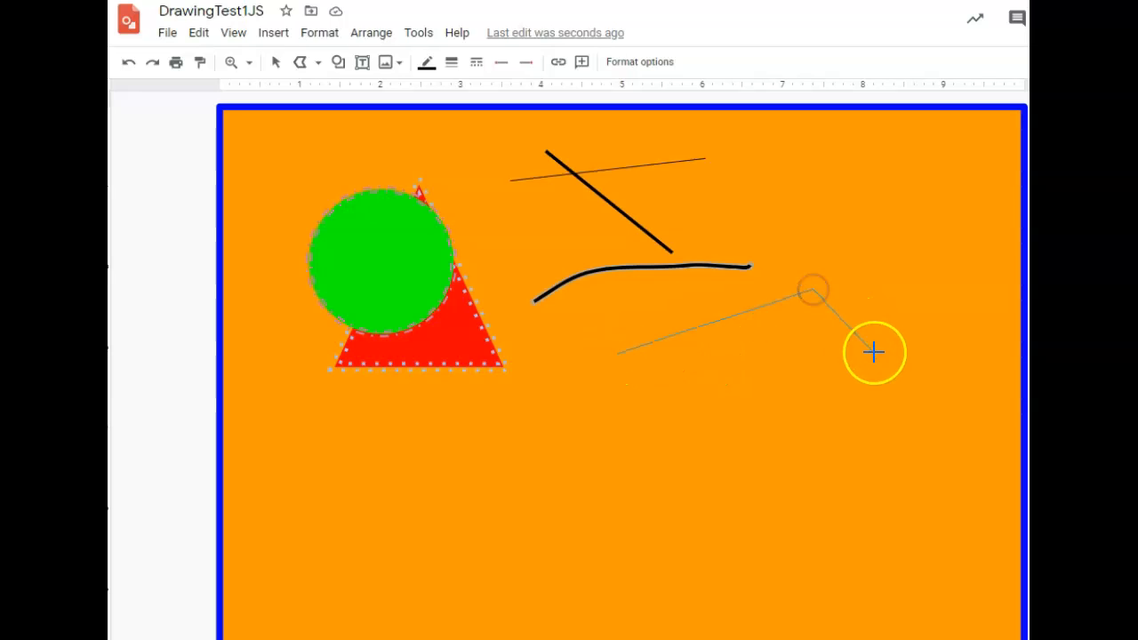
left_click(904, 398)
left_click(756, 481)
left_click(755, 389)
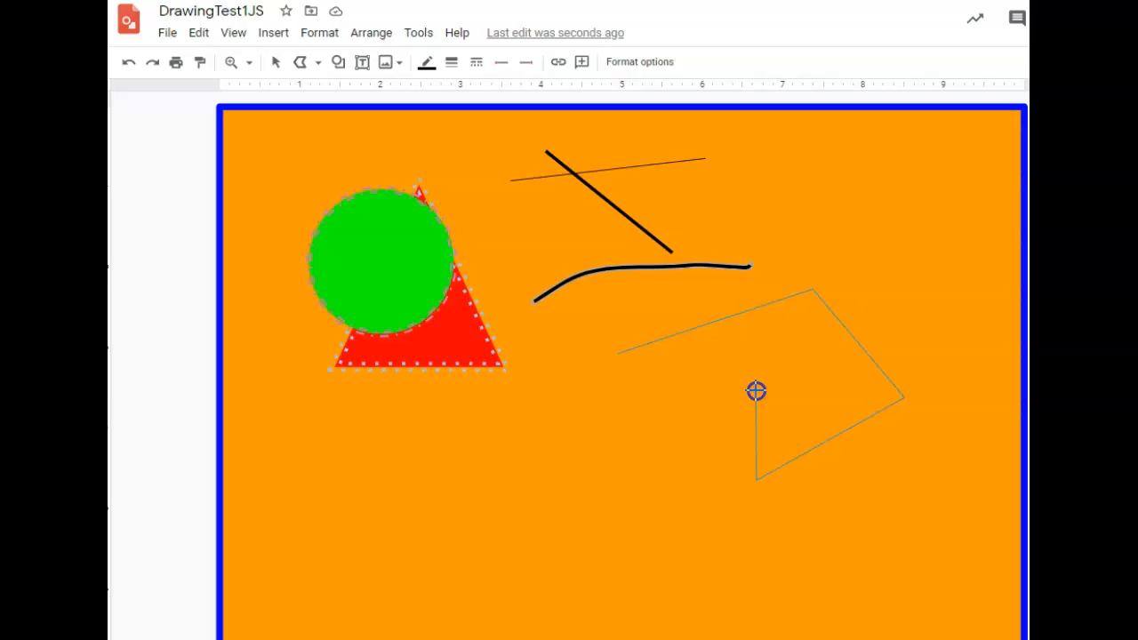
left_click(618, 353)
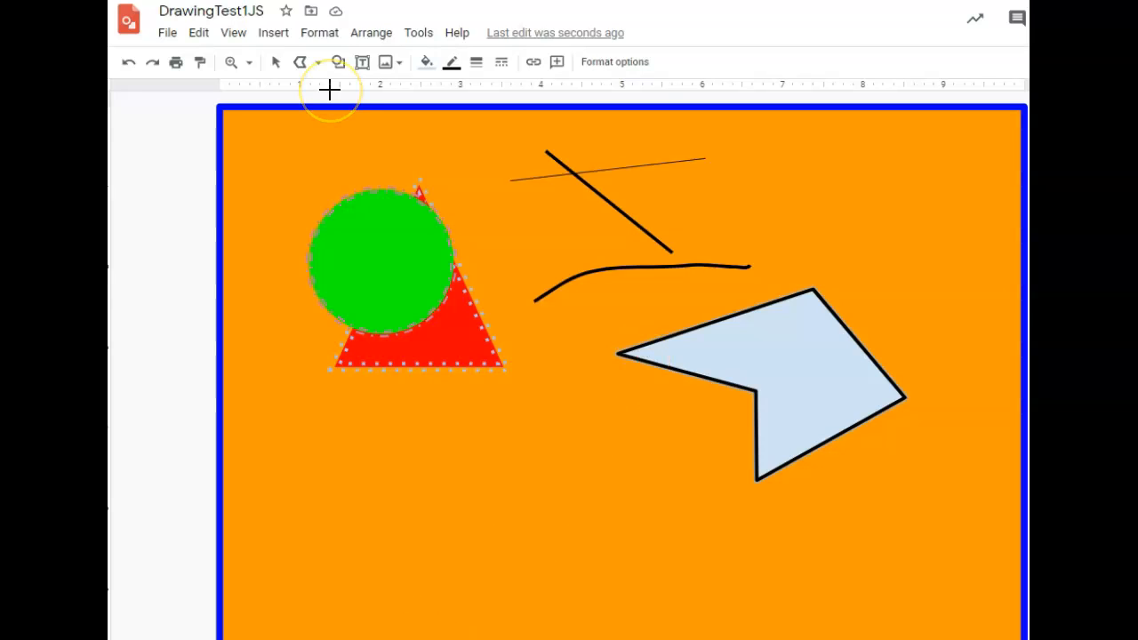
Draw a closed, rounded curve shape with two leg-like lobes below the triangle, about 3.8 inches wide and 2.5 inches high
left_click(317, 64)
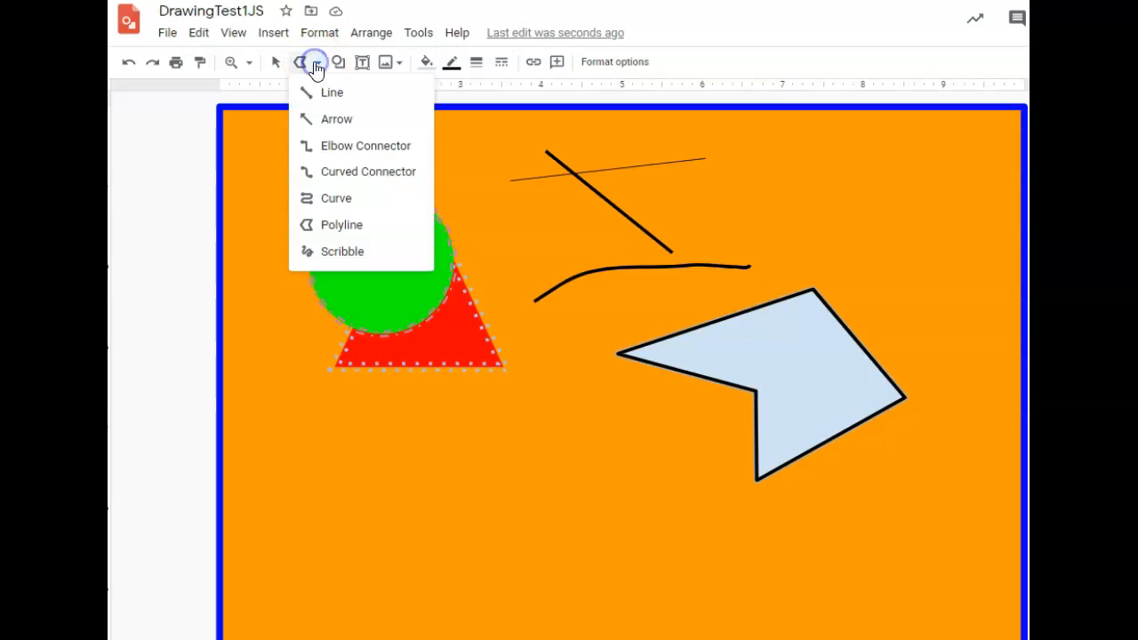
left_click(336, 196)
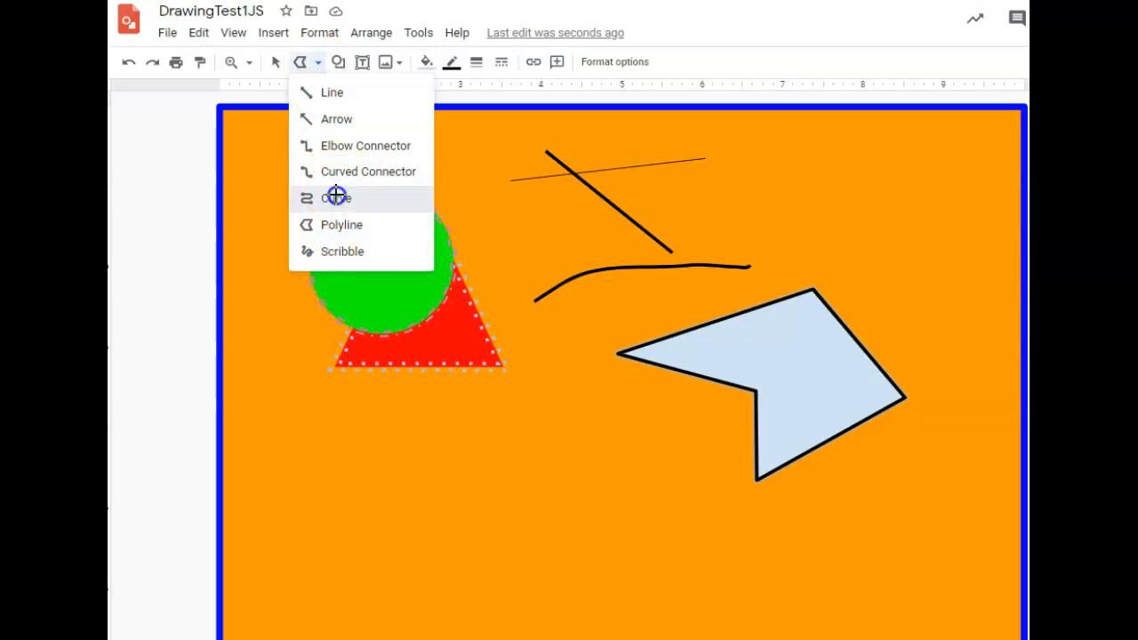
left_click(327, 447)
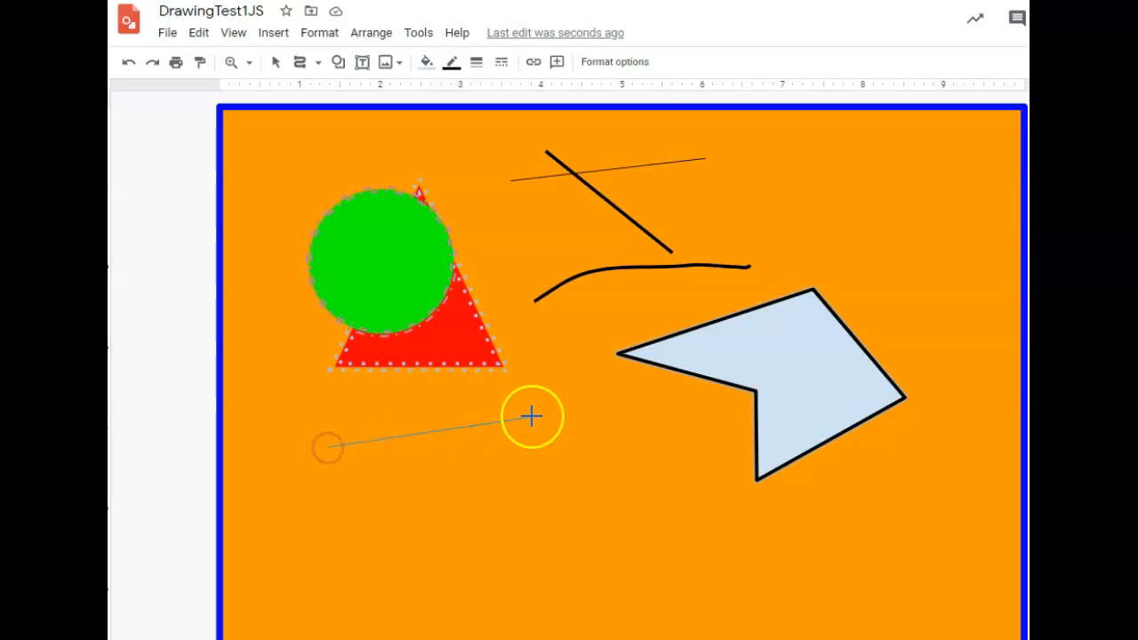
left_click(553, 399)
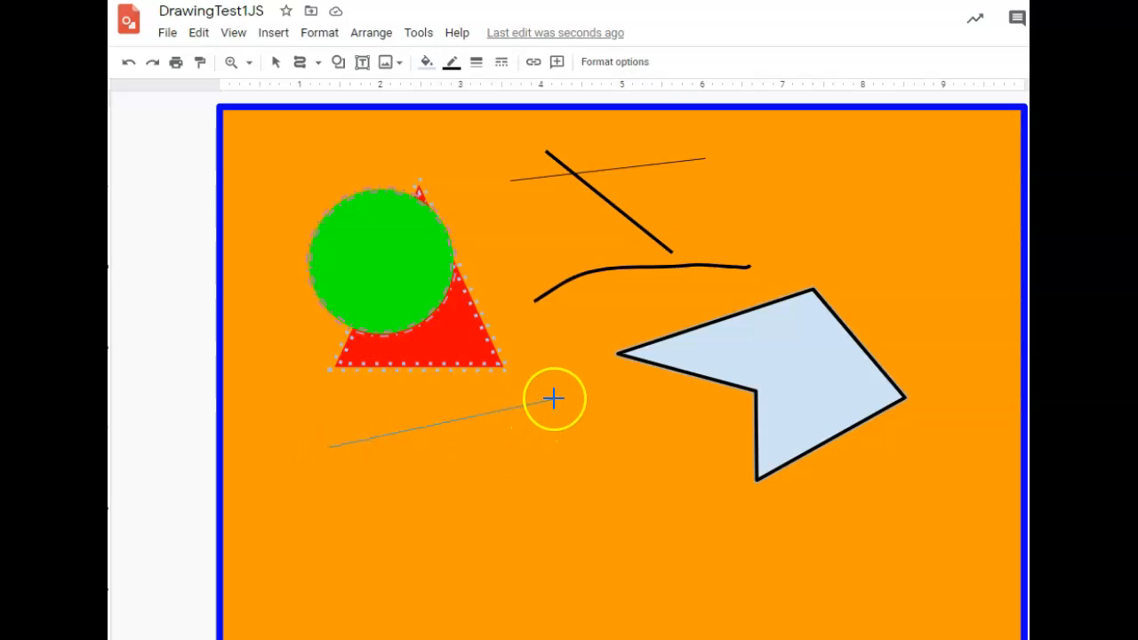
left_click(613, 473)
left_click(562, 588)
left_click(506, 522)
left_click(435, 501)
left_click(436, 590)
left_click(345, 587)
left_click(367, 517)
left_click(321, 494)
left_click(334, 449)
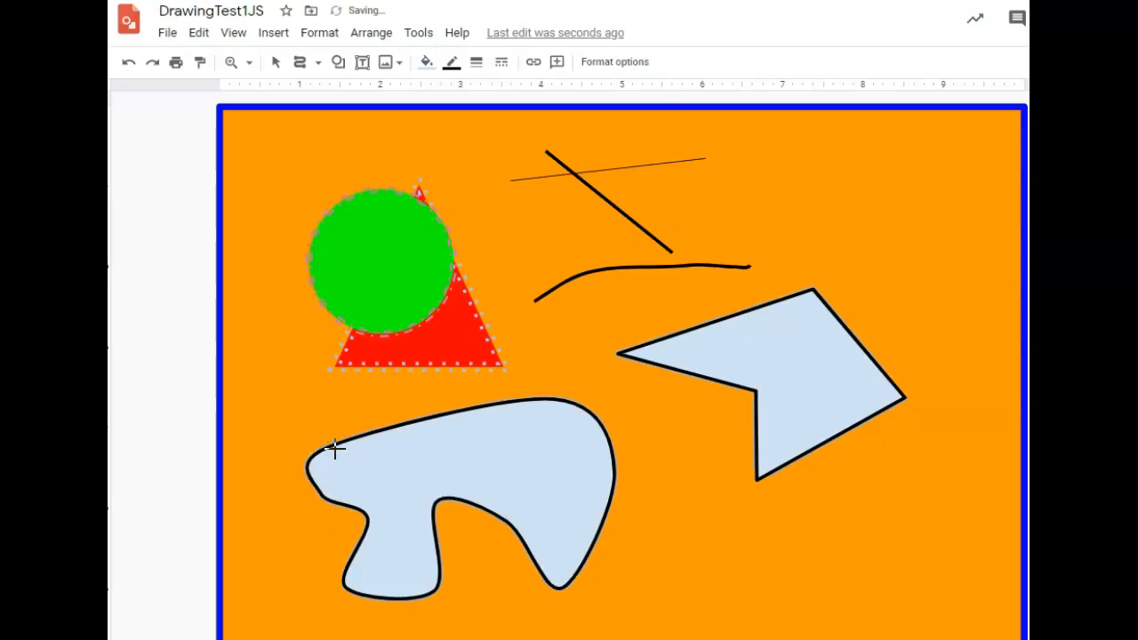
left_click(341, 453)
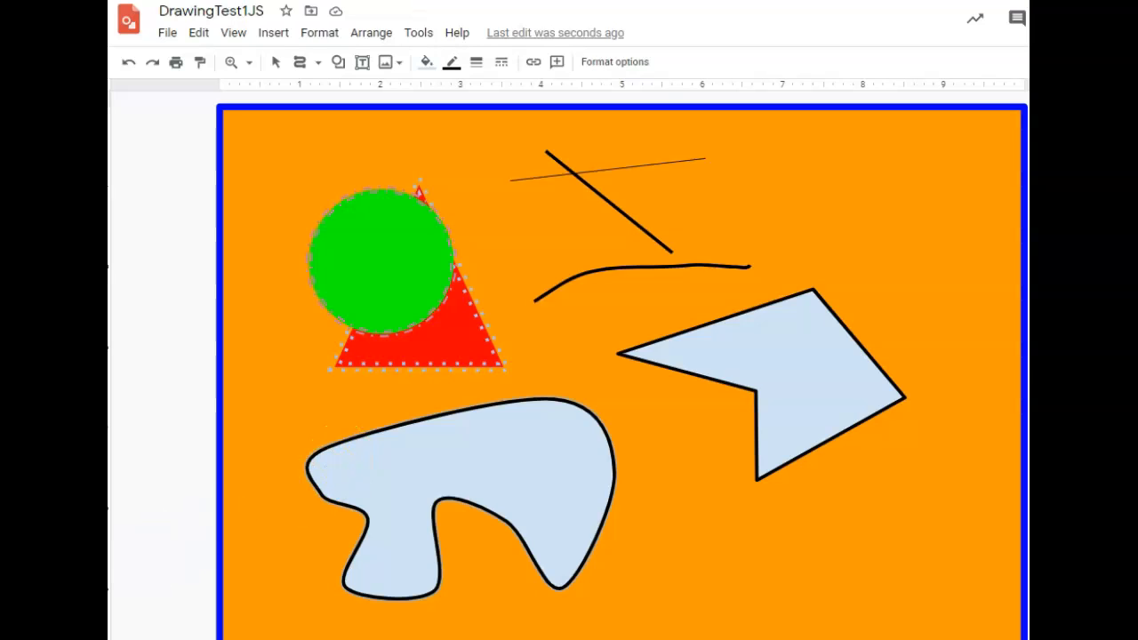
left_click(313, 35)
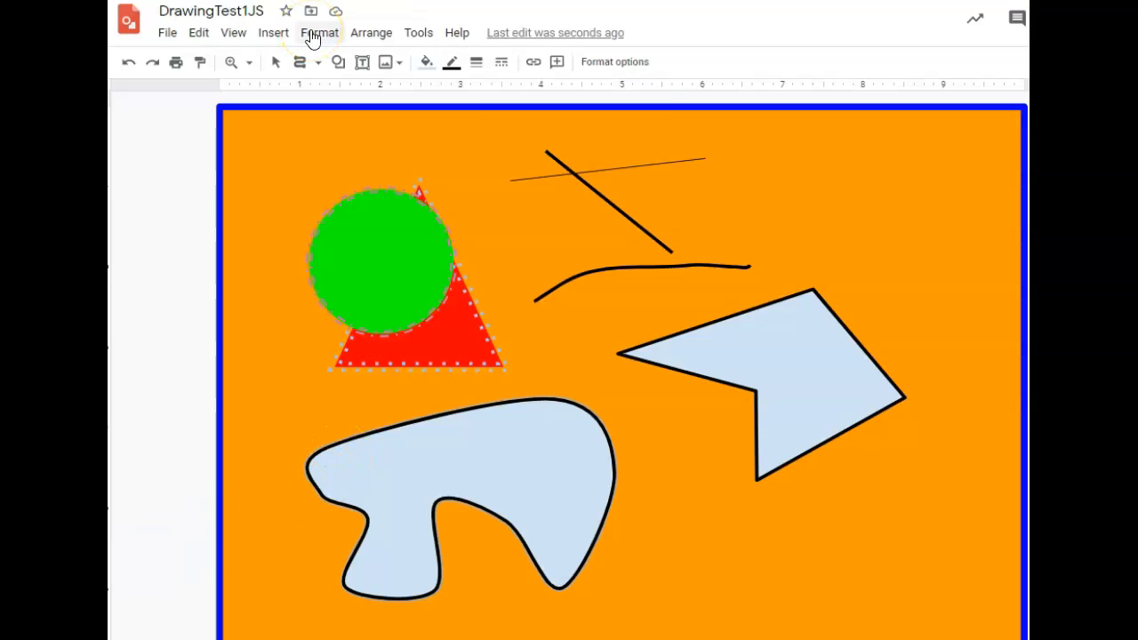
left_click(292, 36)
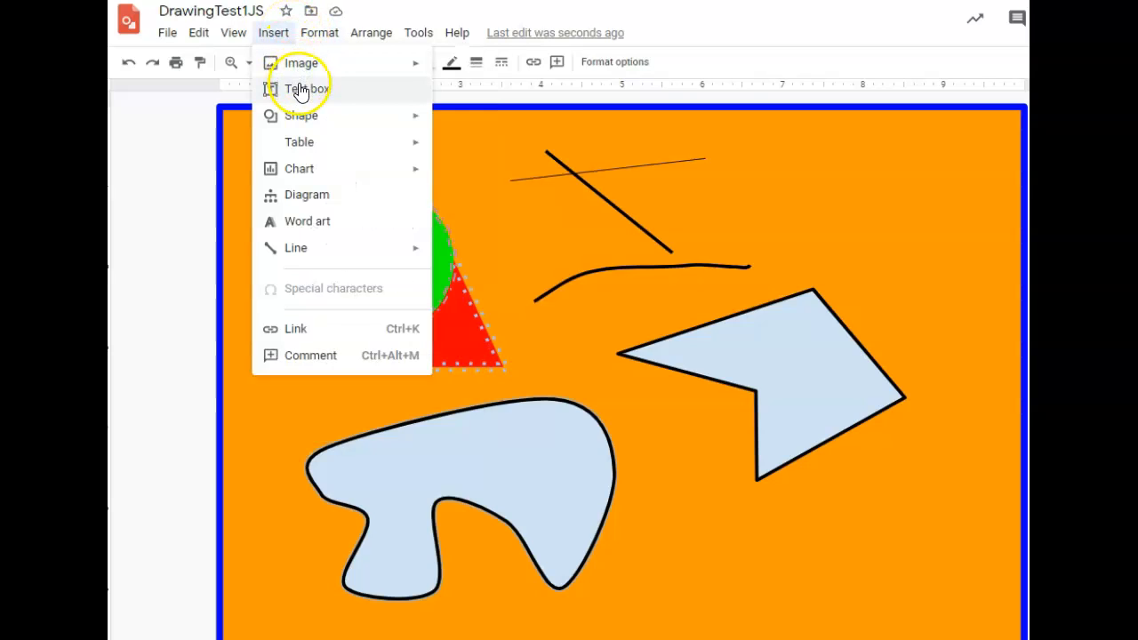
mouse_move(300, 118)
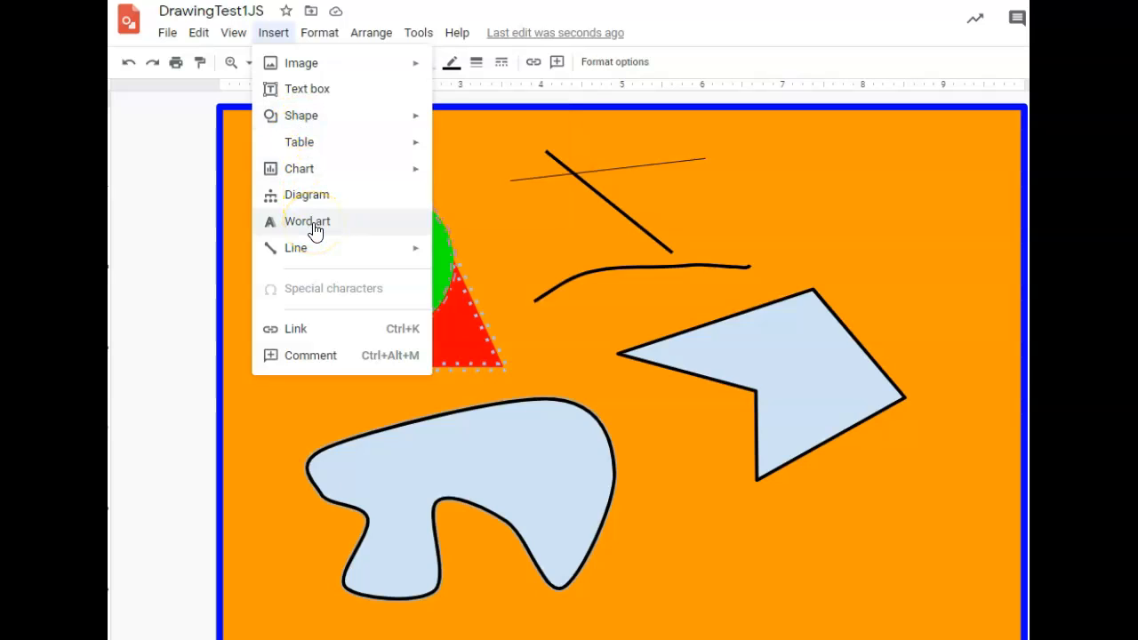
mouse_move(310, 257)
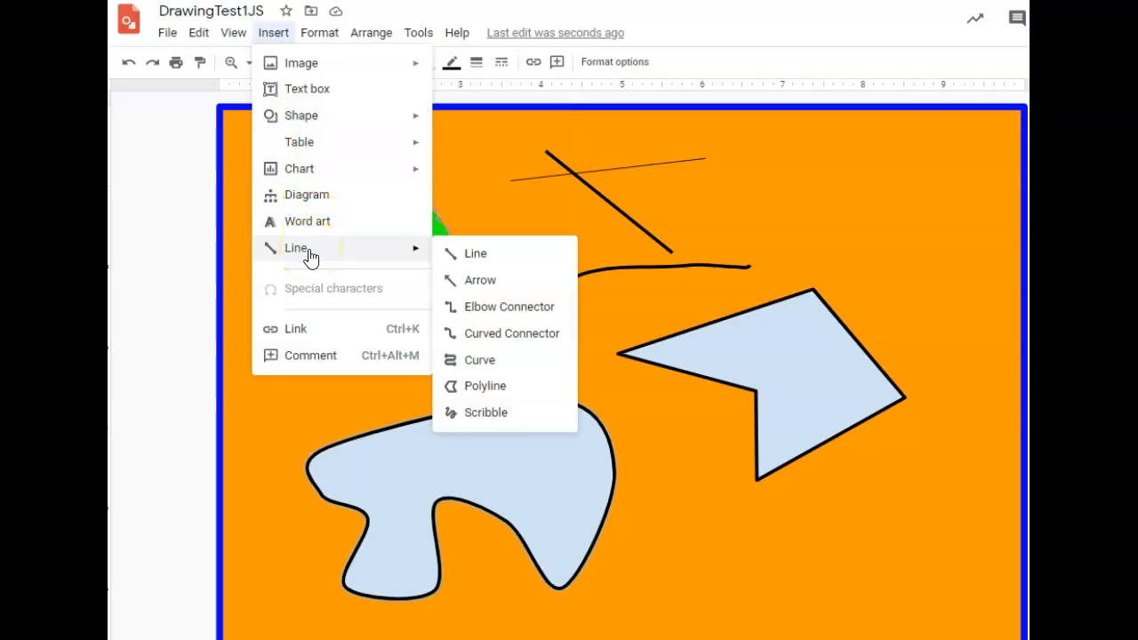
left_click(311, 70)
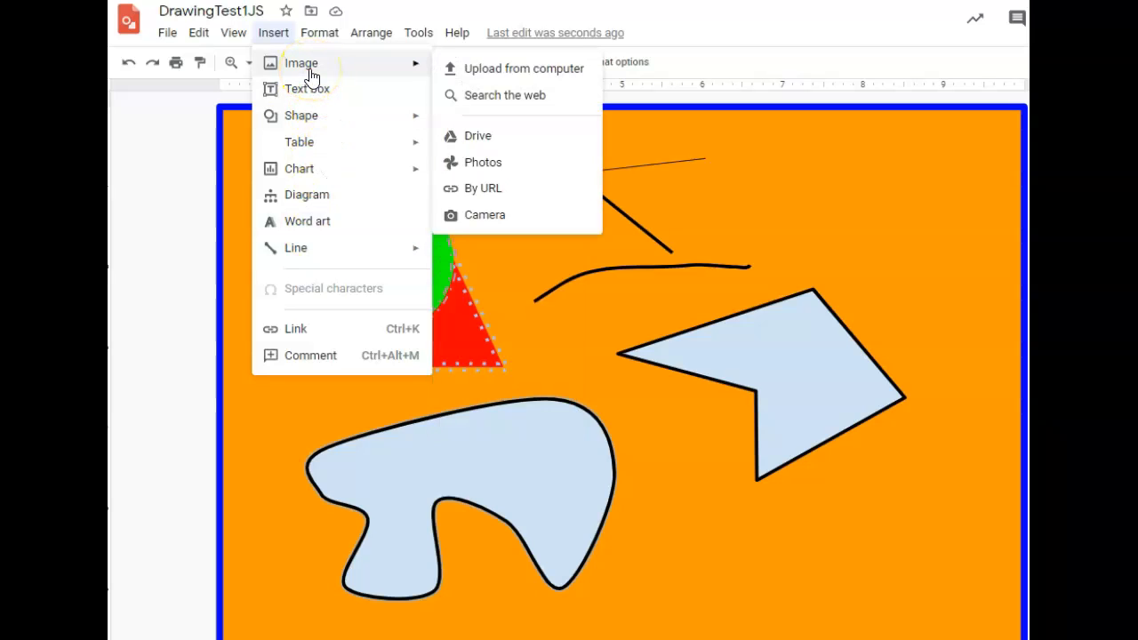
left_click(498, 94)
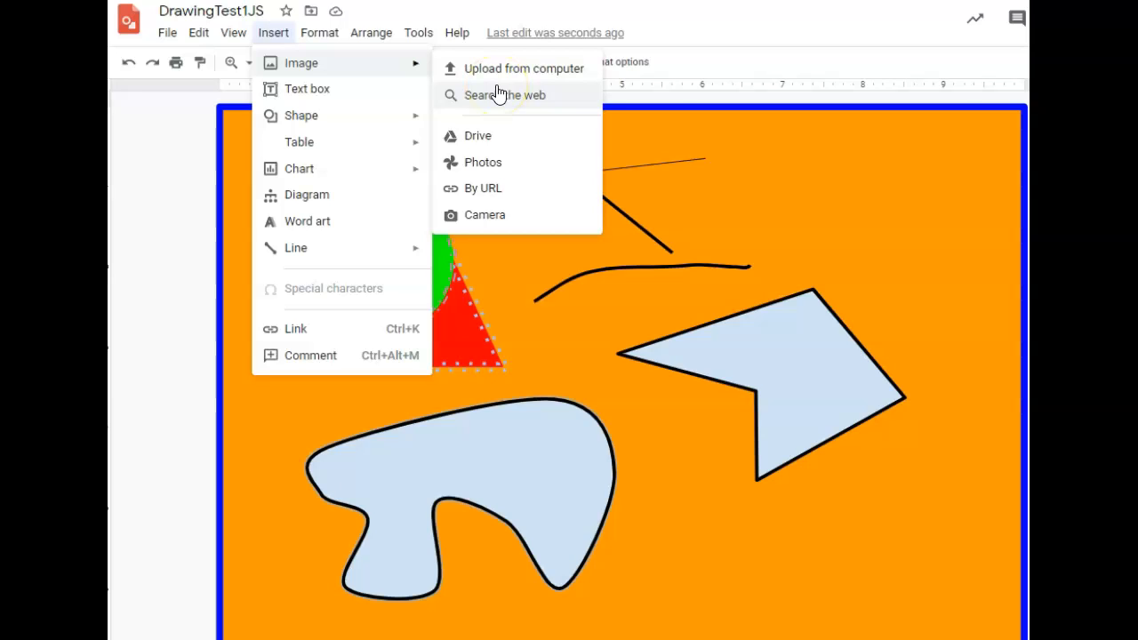
left_click(740, 23)
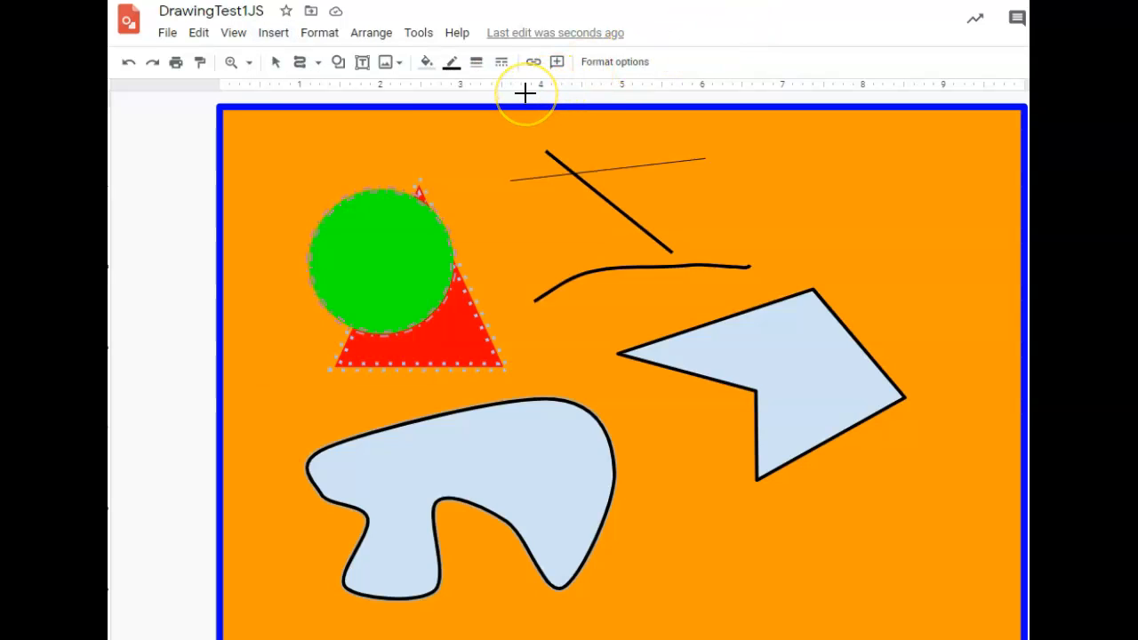